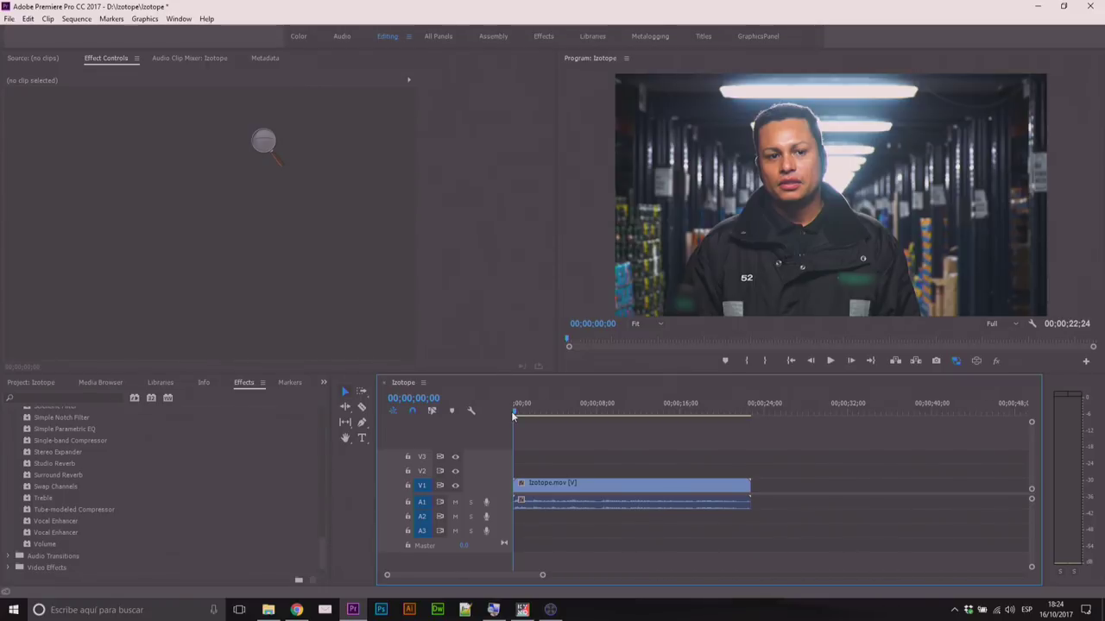
Step: Play the Izotope sequence to listen to the original noisy audio
key("space")
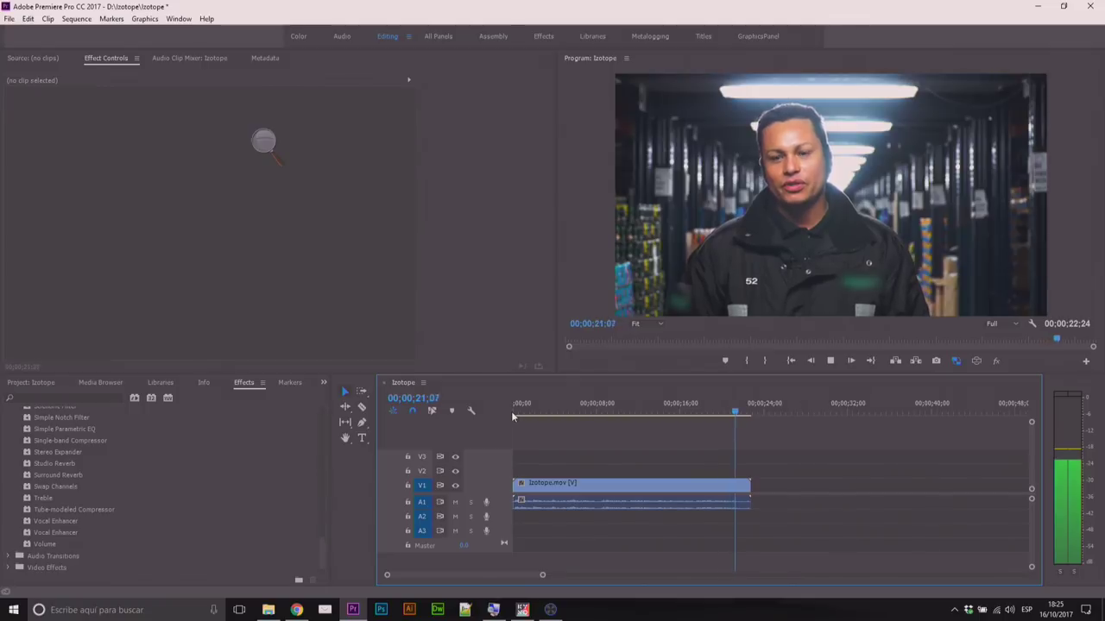
key("space")
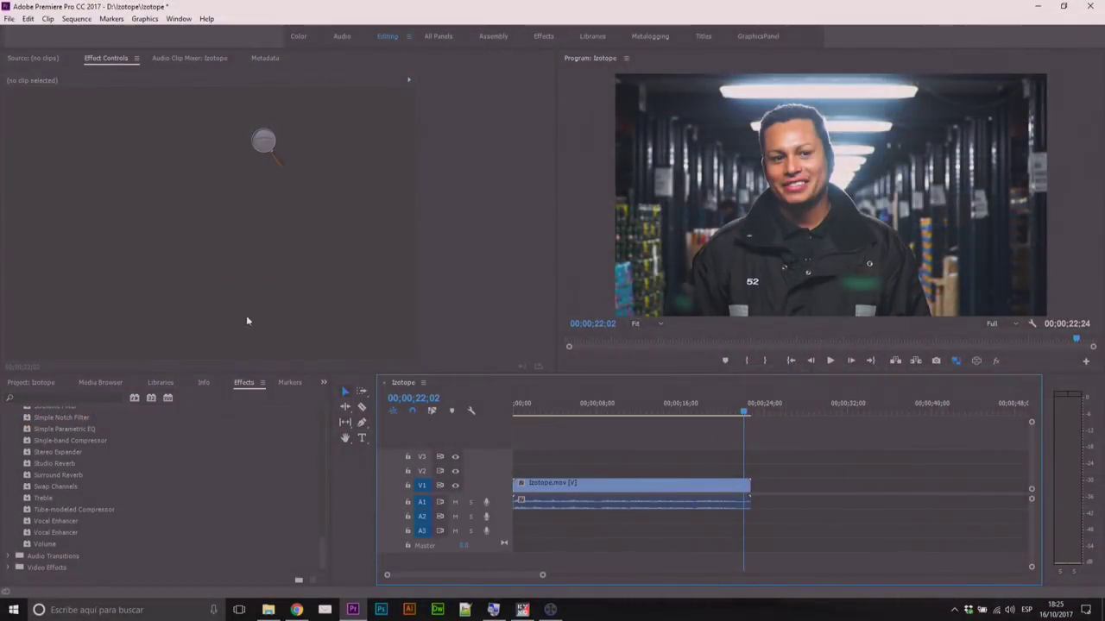
left_click(5, 20)
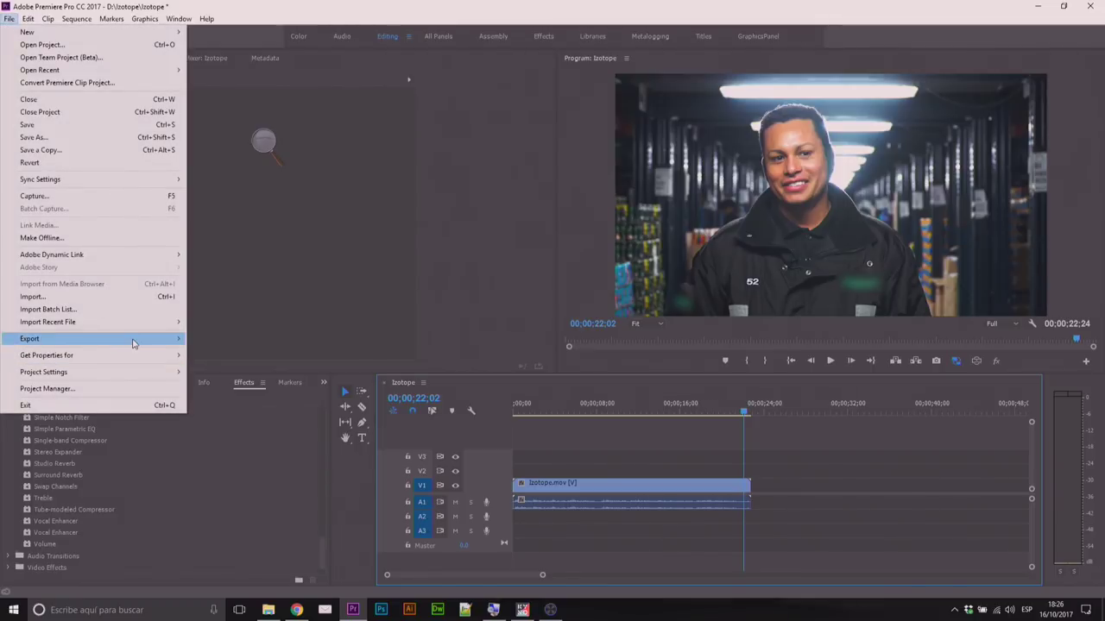
mouse_move(133, 342)
left_click(207, 339)
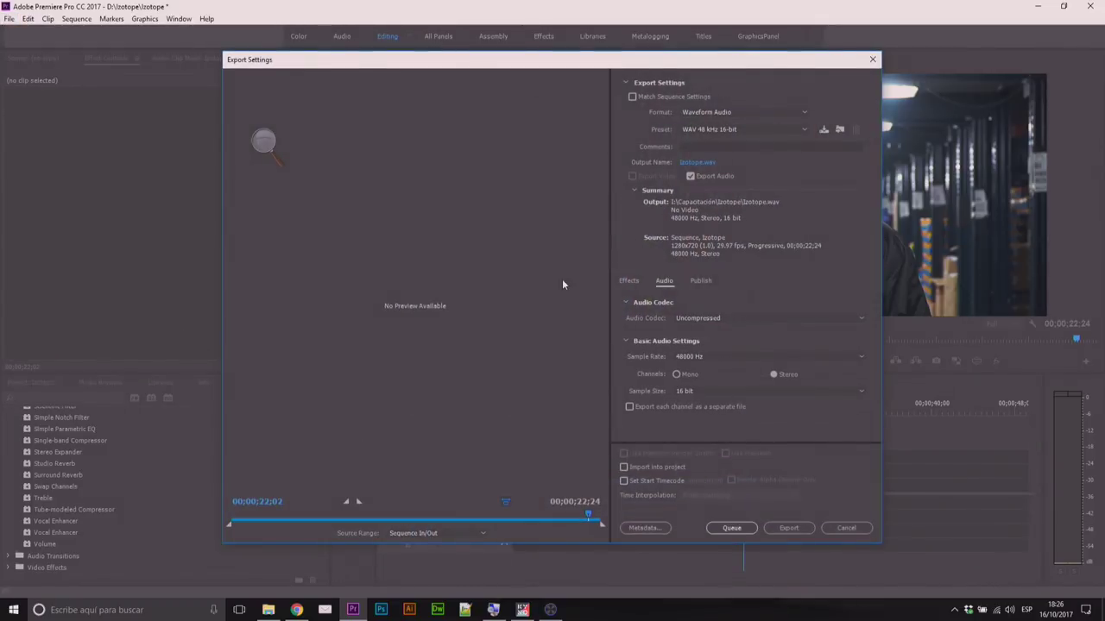
left_click(738, 112)
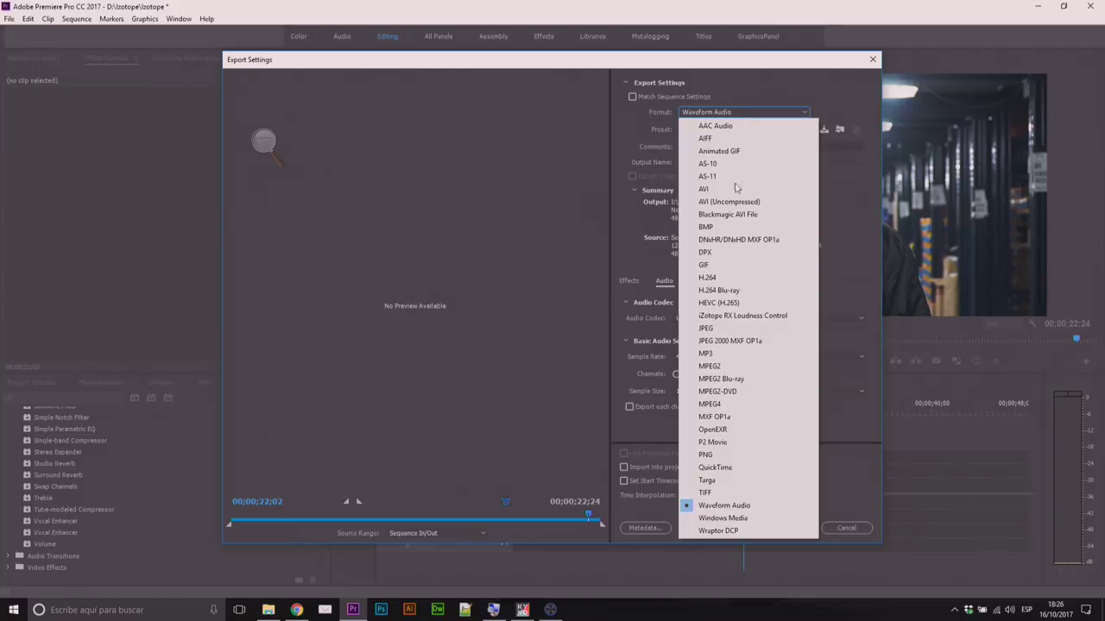
left_click(732, 508)
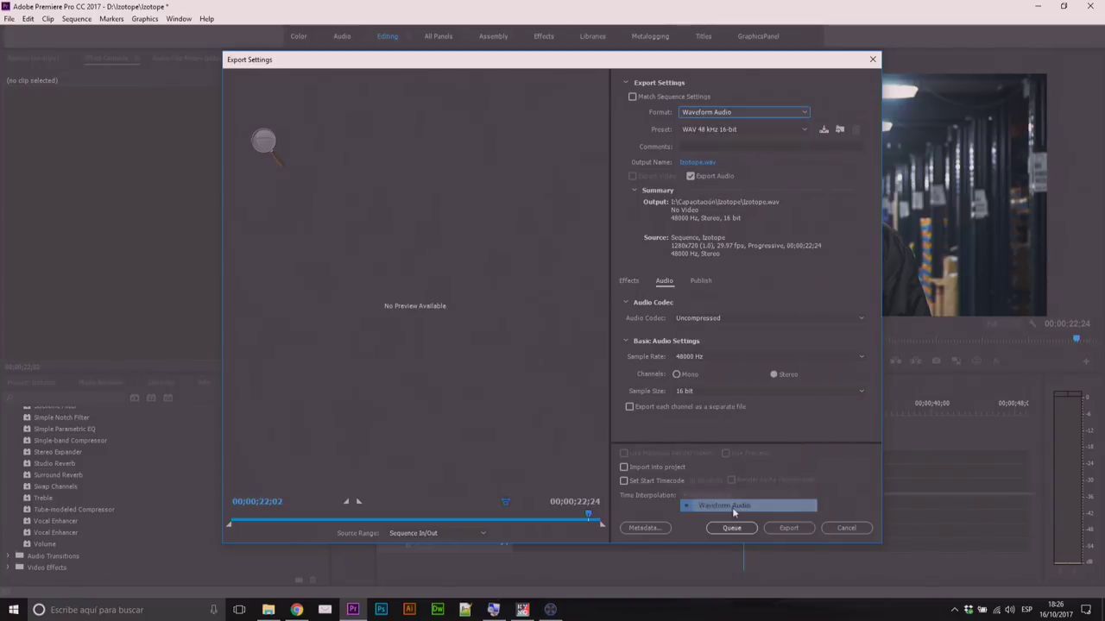
left_click(697, 162)
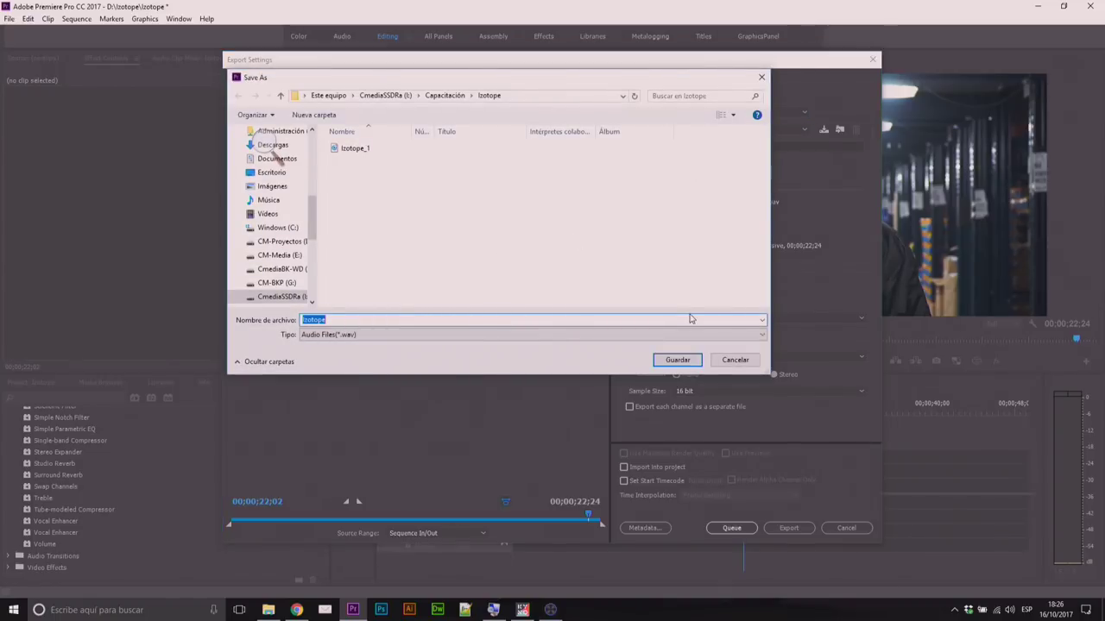
left_click(735, 364)
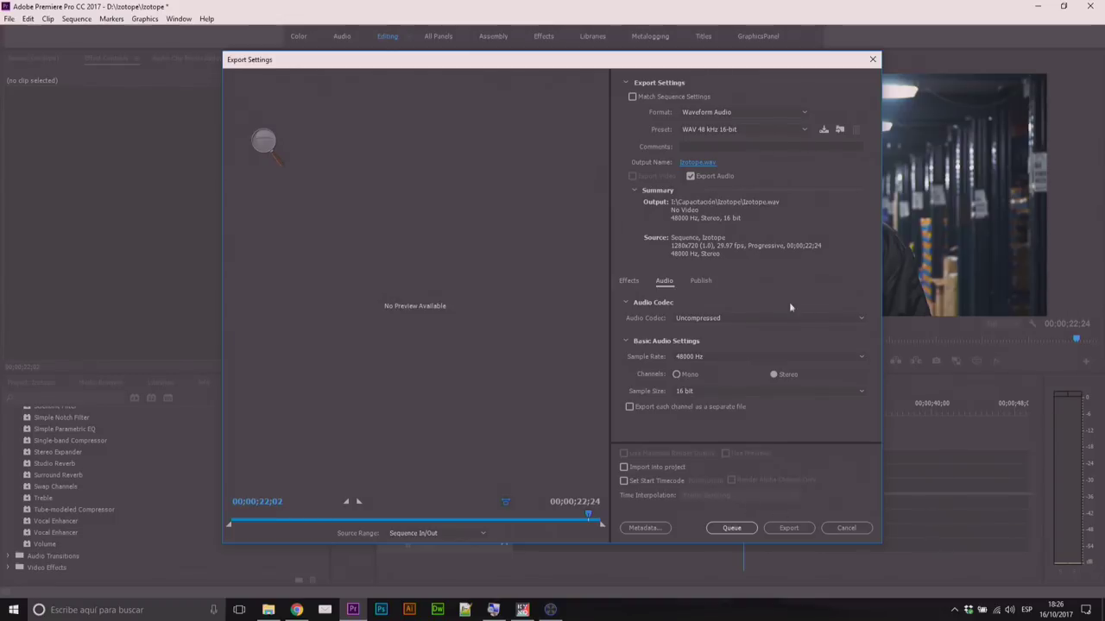
left_click(872, 58)
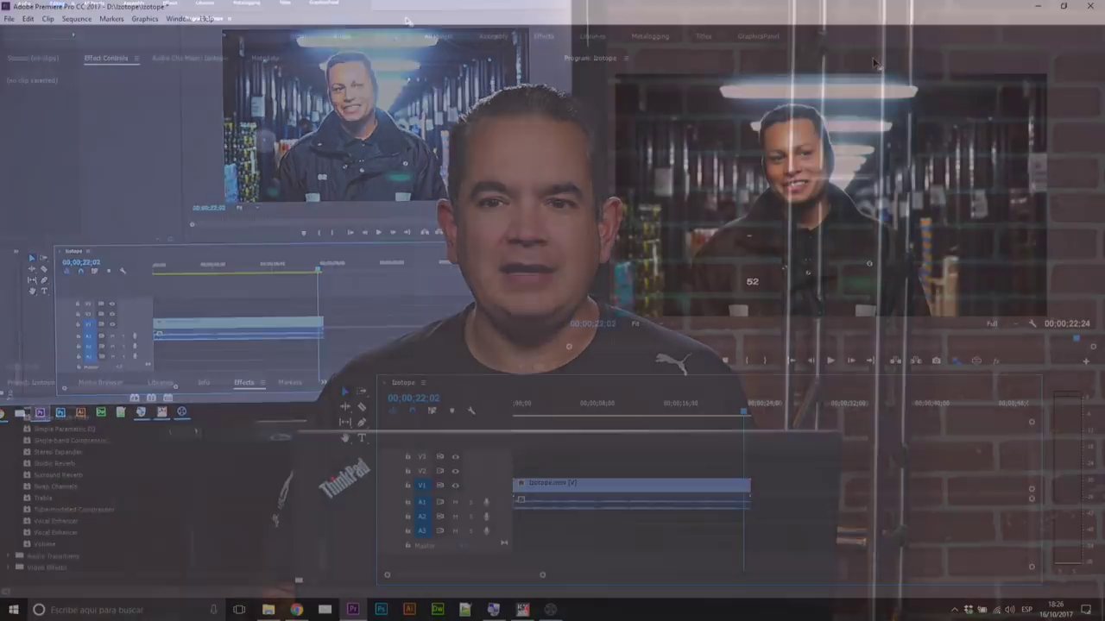
Step: Switch to iZotope RX 6 Audio Editor and open the audio file Izotope_1 from the Izotope folder
key("alt+Tab")
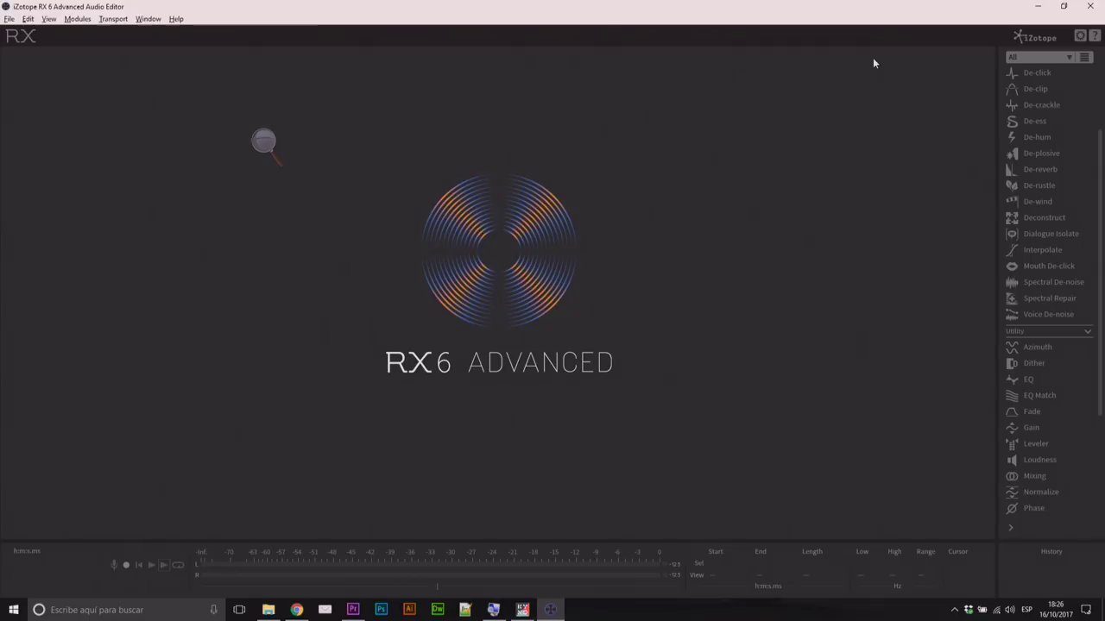
left_click(9, 18)
left_click(26, 56)
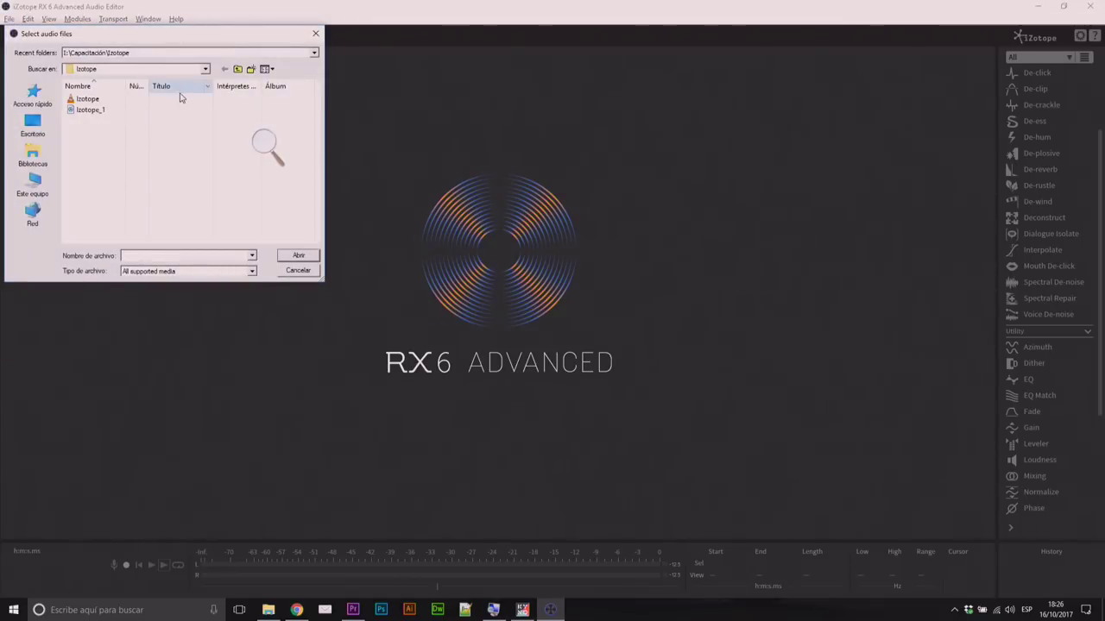
double_click(86, 111)
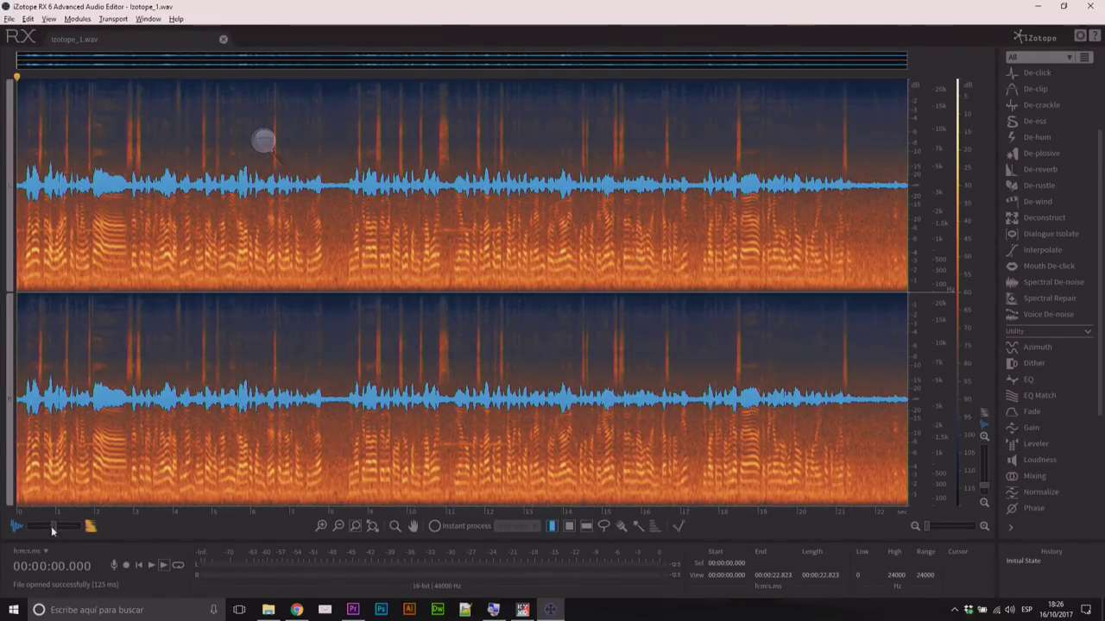
Step: Compare the waveform-only display with the blended waveform and spectrogram display, and play the start of the recording
left_click_drag(53, 525, 25, 529)
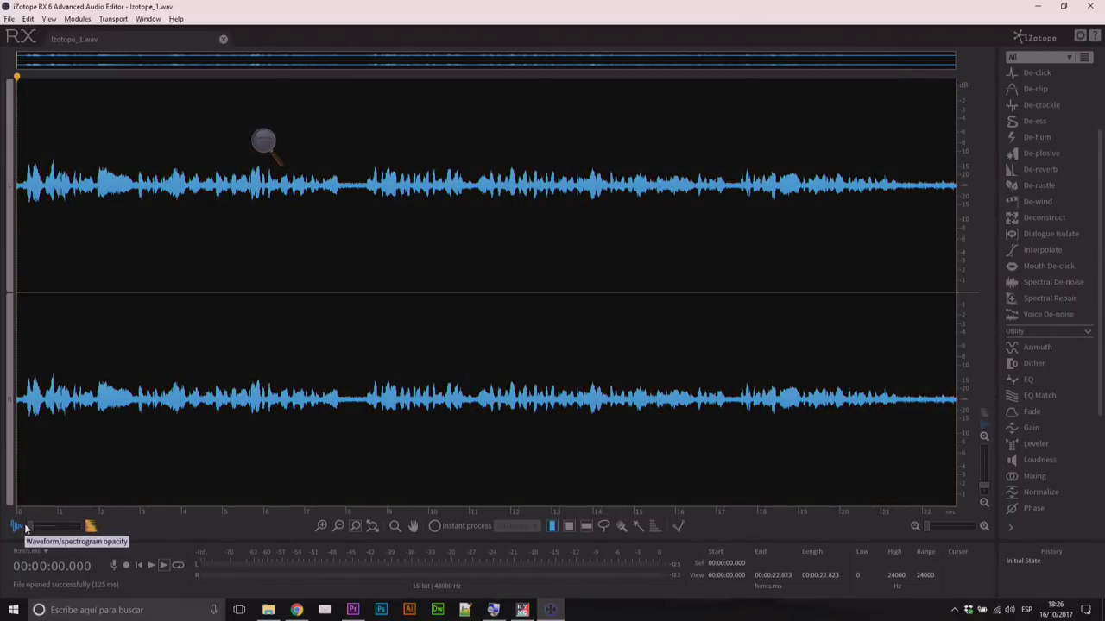
left_click_drag(25, 528, 51, 527)
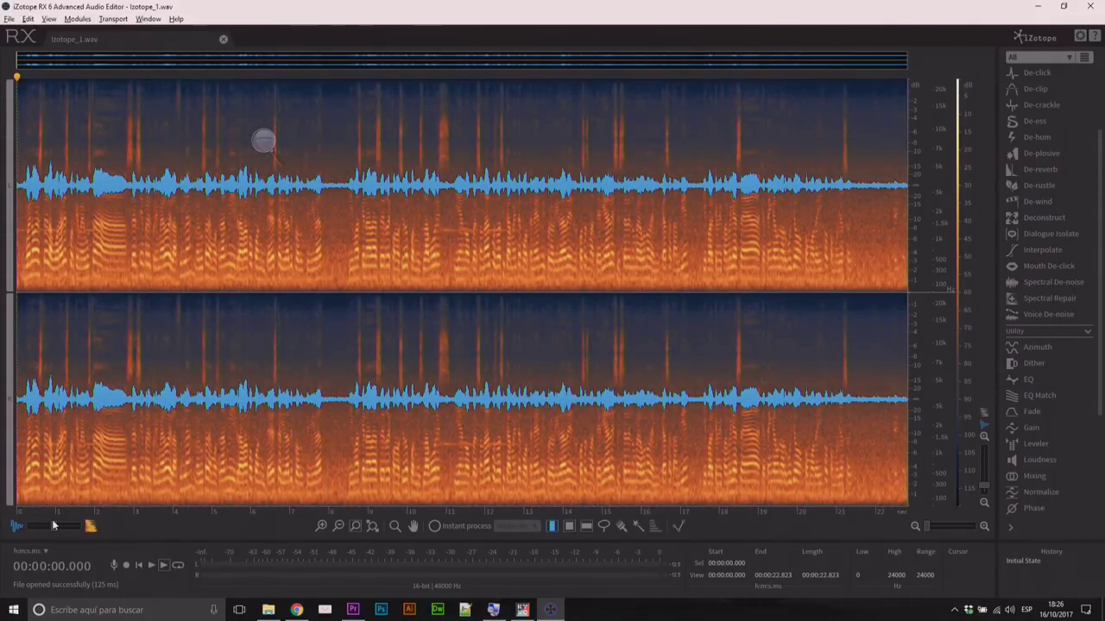
key("space")
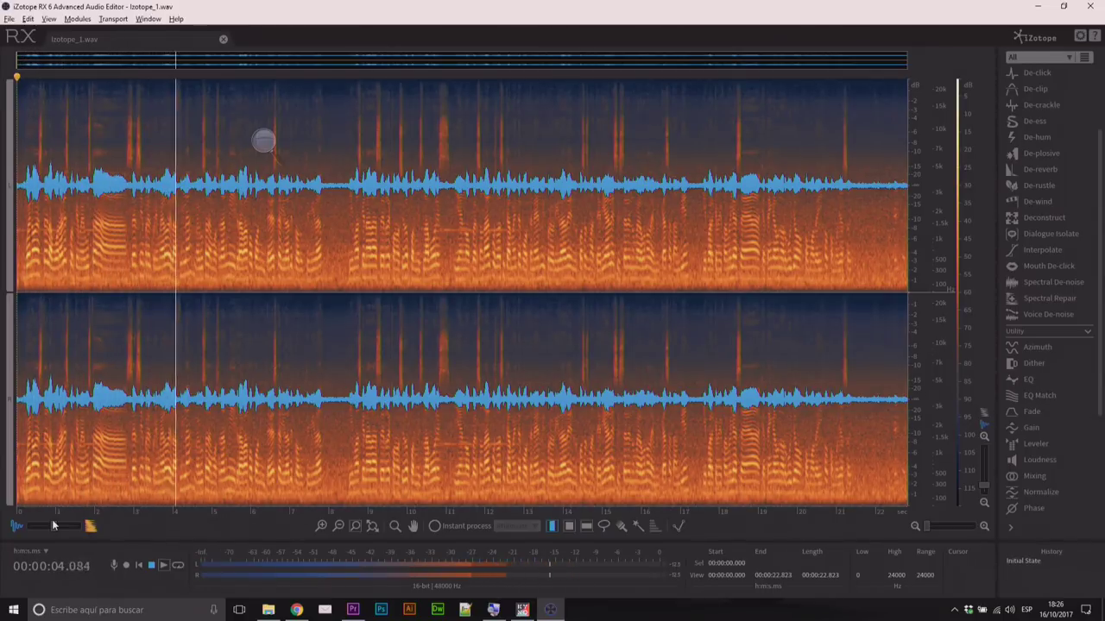
key("space")
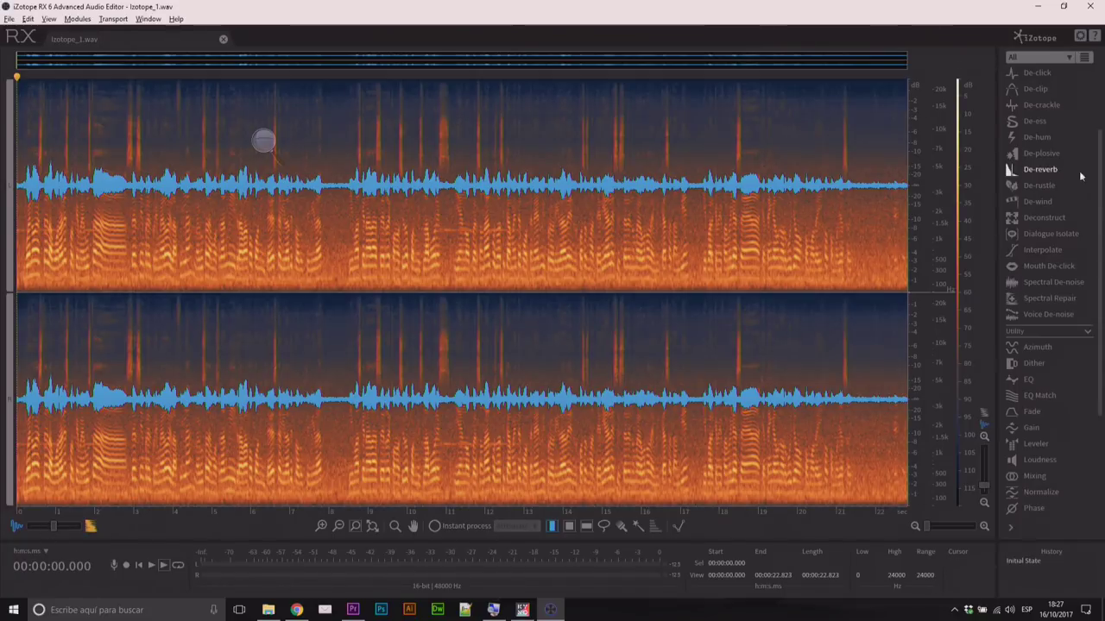
Step: Review the Repair and Utility module groups, collapsing Utility and leaving Repair expanded
left_click_drag(1101, 168, 1102, 87)
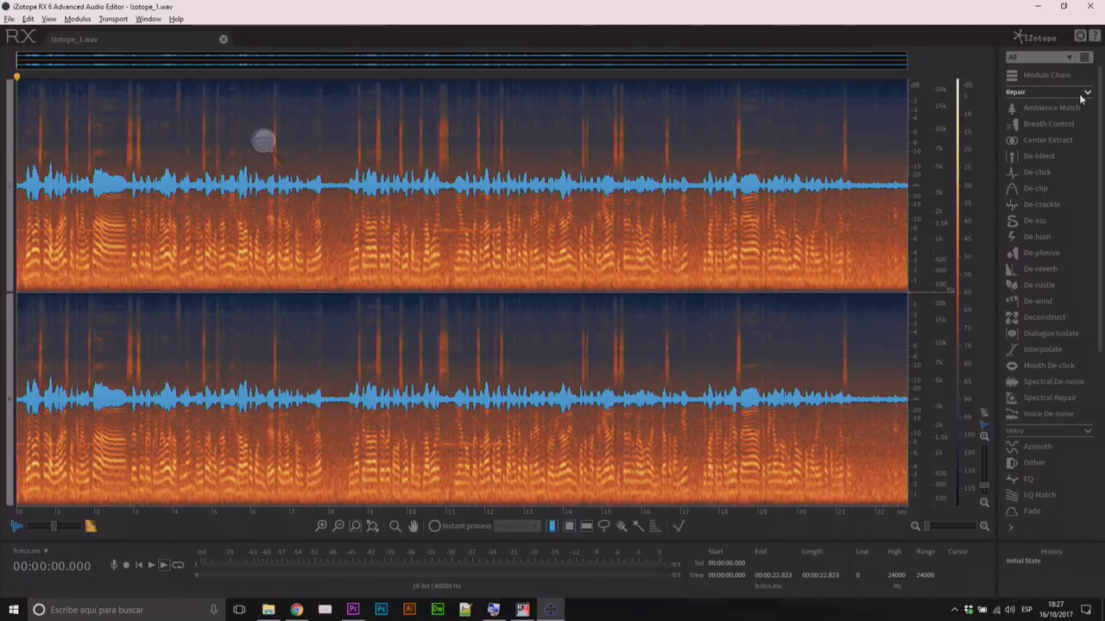
left_click(1086, 95)
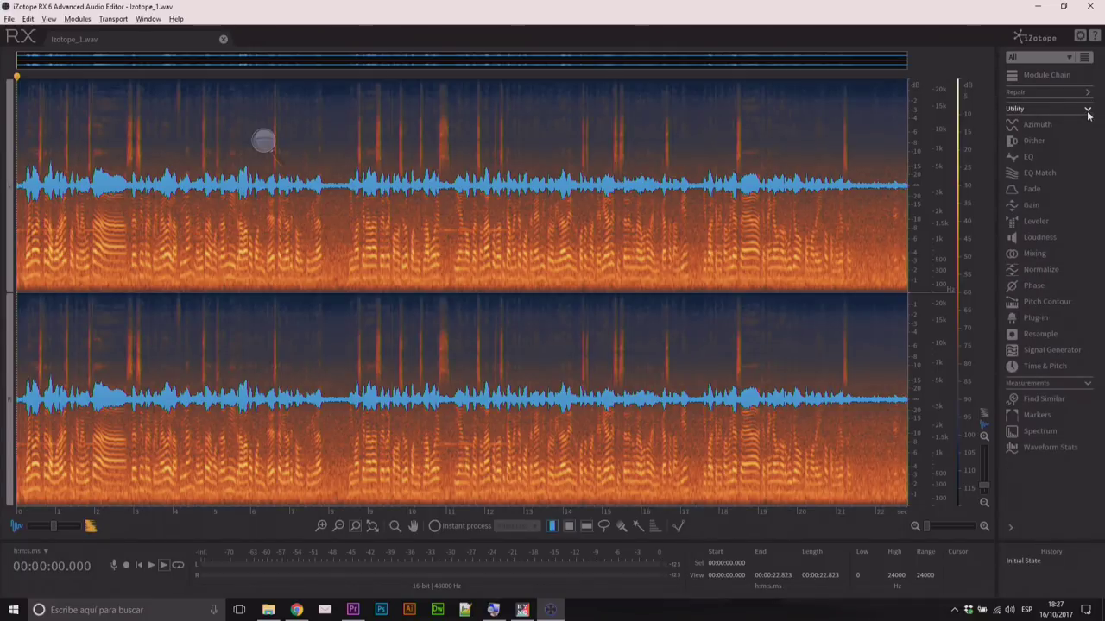
left_click(1088, 110)
left_click(1087, 93)
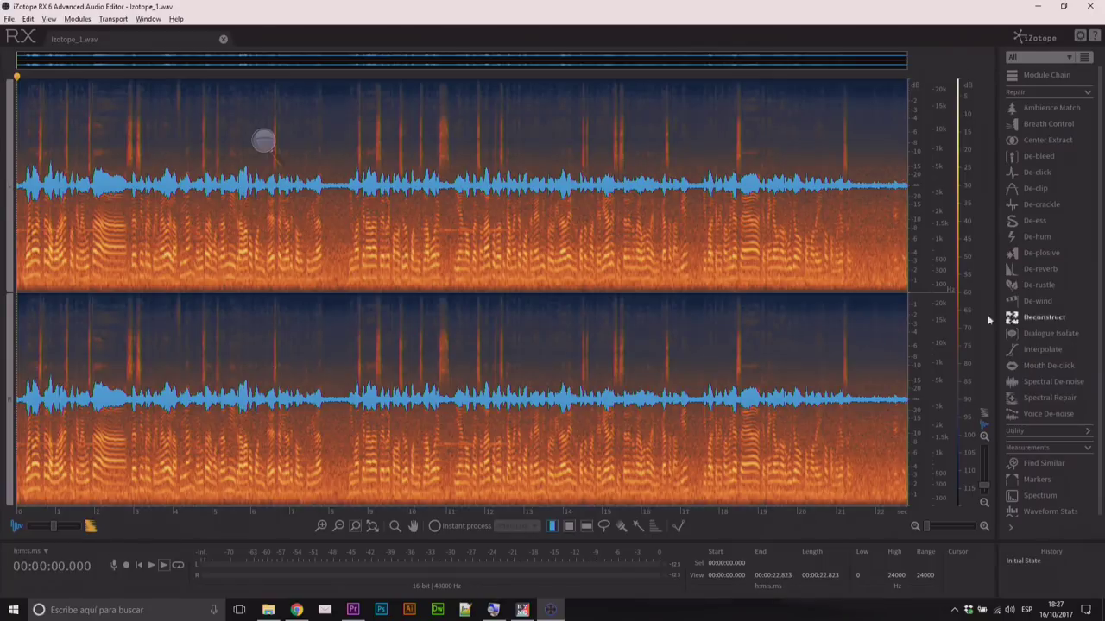
Step: Process the entire recording with Dialogue Isolate using the Separate Dialogue preset
left_click(683, 231)
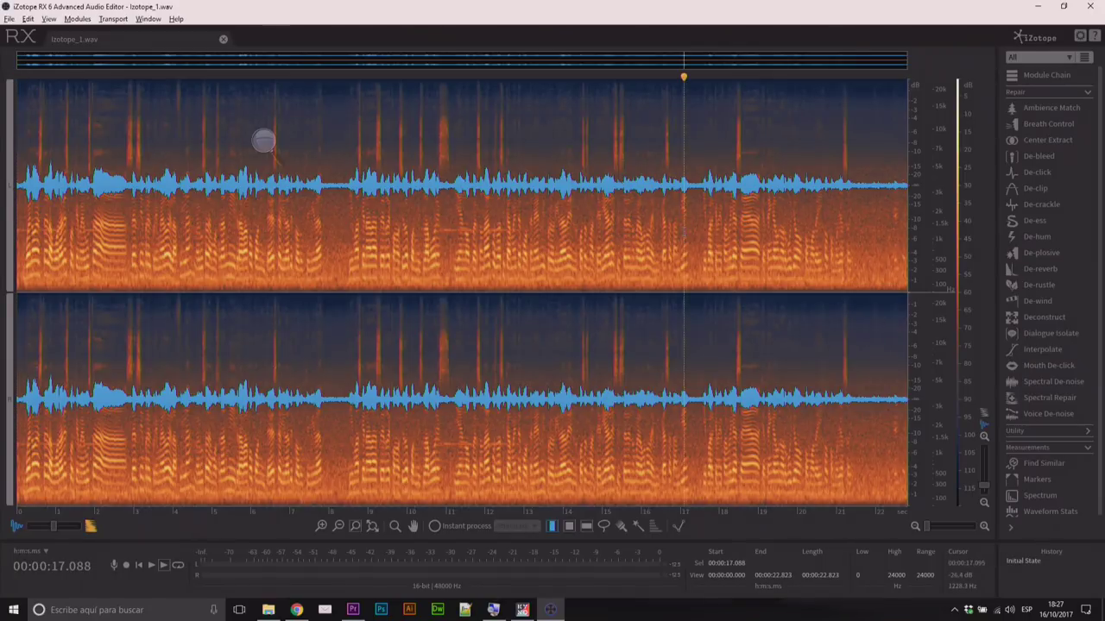
key("ctrl+a")
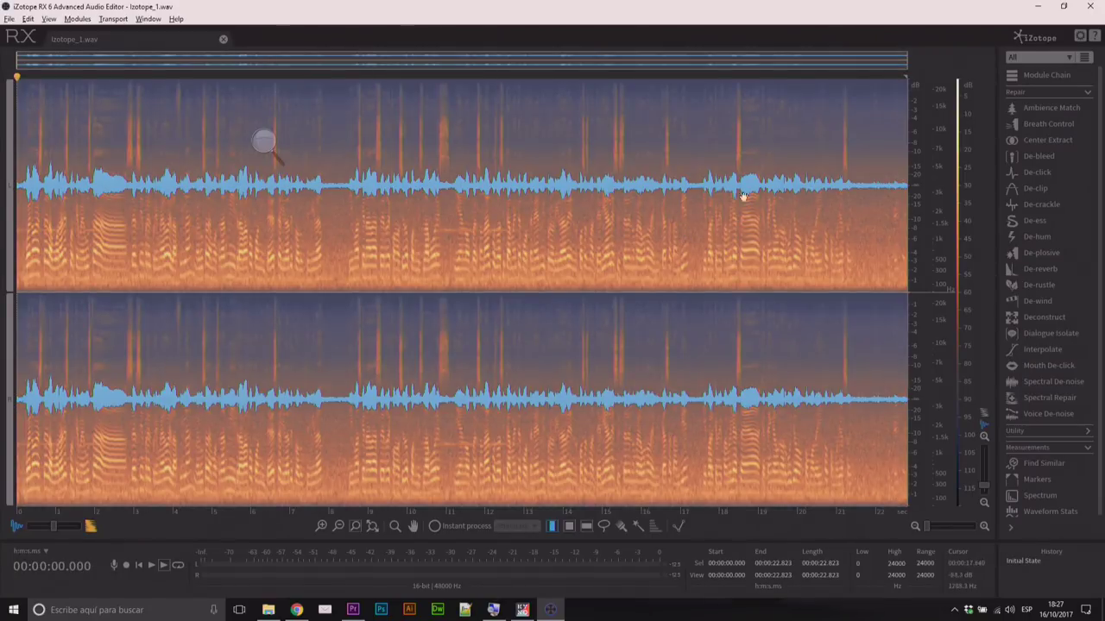
left_click(1024, 337)
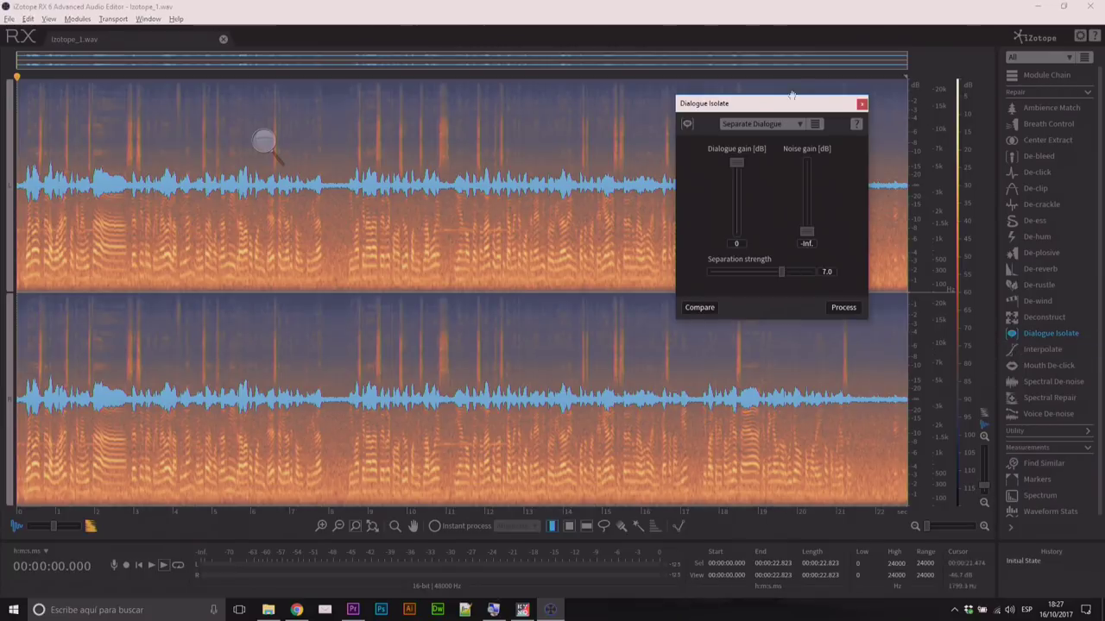
left_click(801, 126)
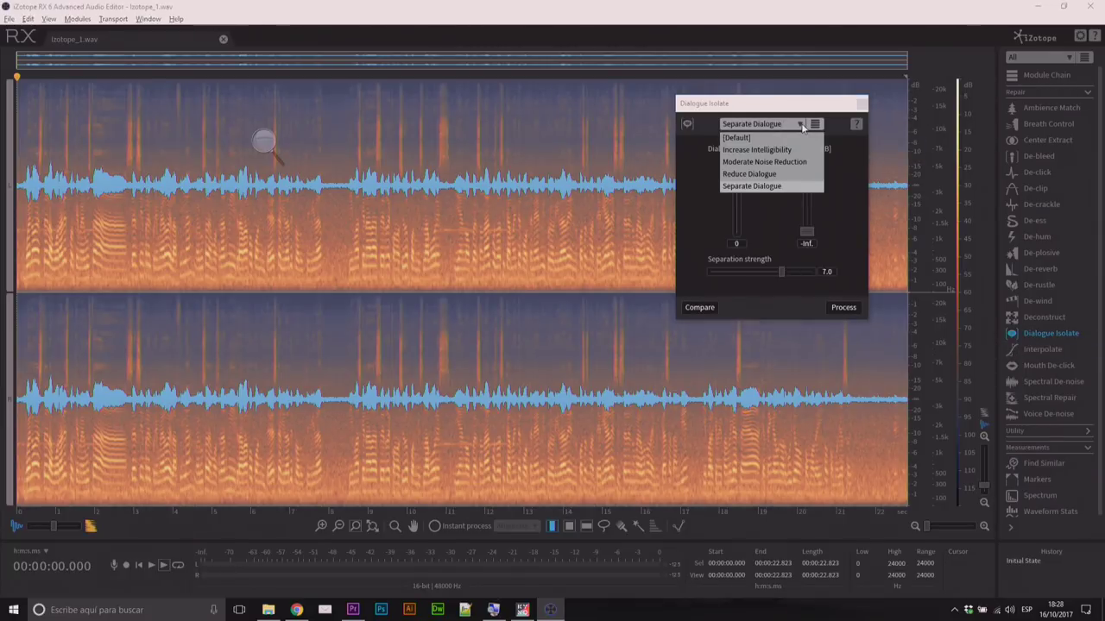
left_click(777, 185)
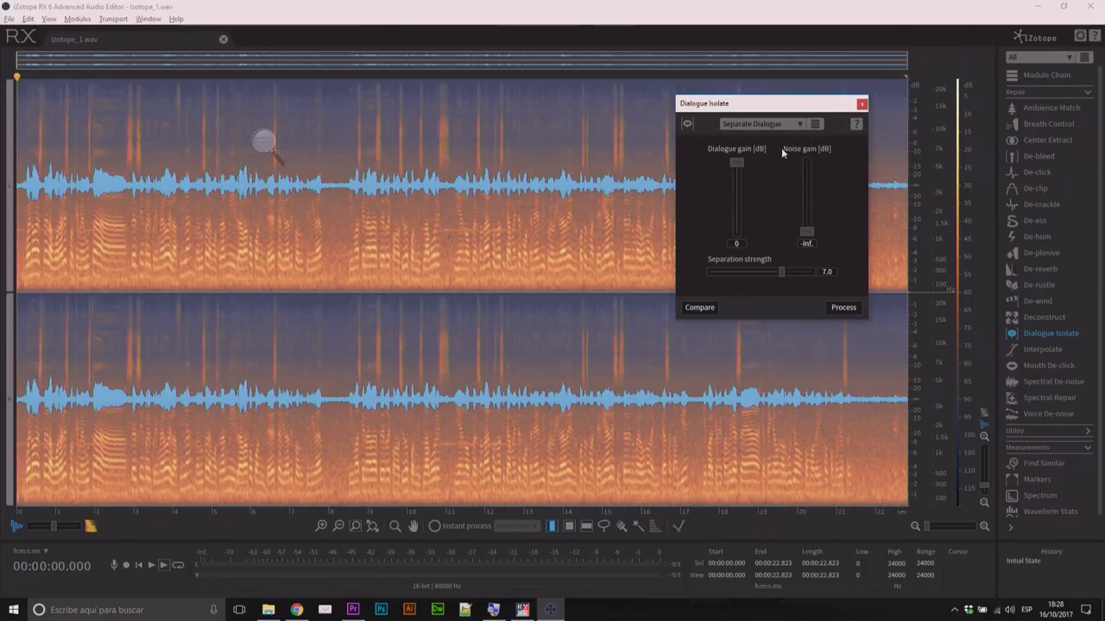
left_click(834, 311)
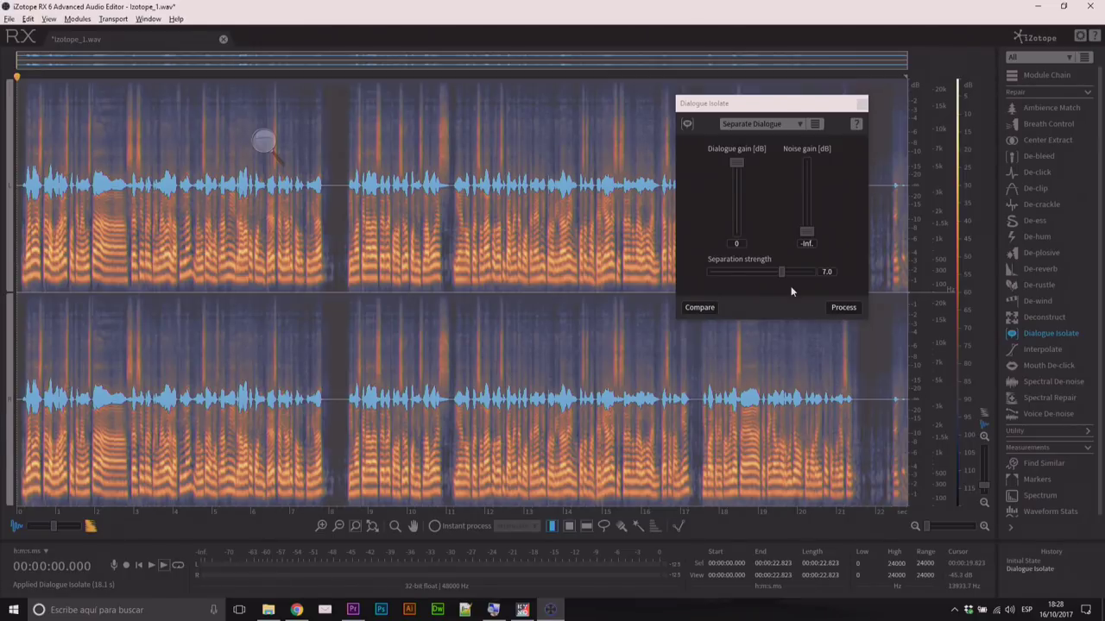
Step: Listen to the isolated dialogue and compare it with the initial state through the edit history, ending on the Dialogue Isolate state
key("space")
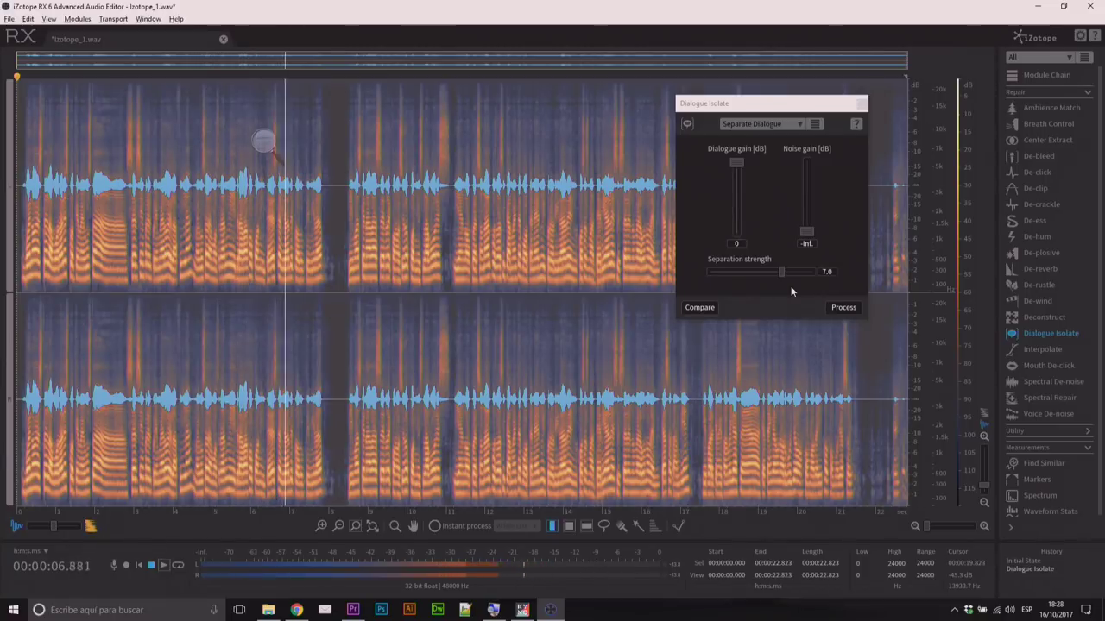
key("space")
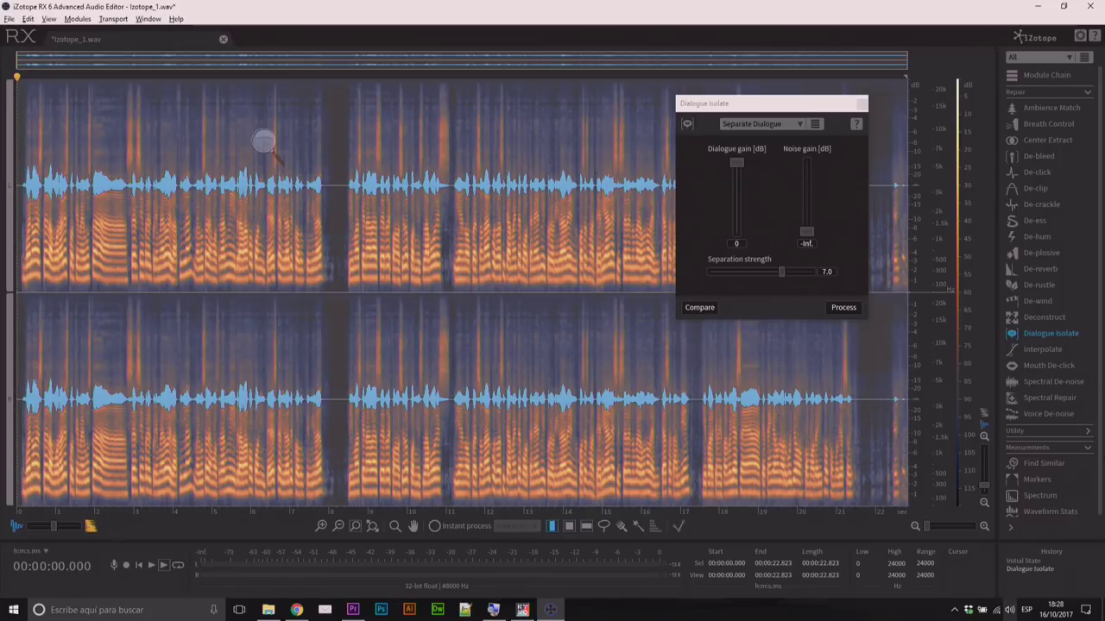
left_click(1020, 561)
key("space")
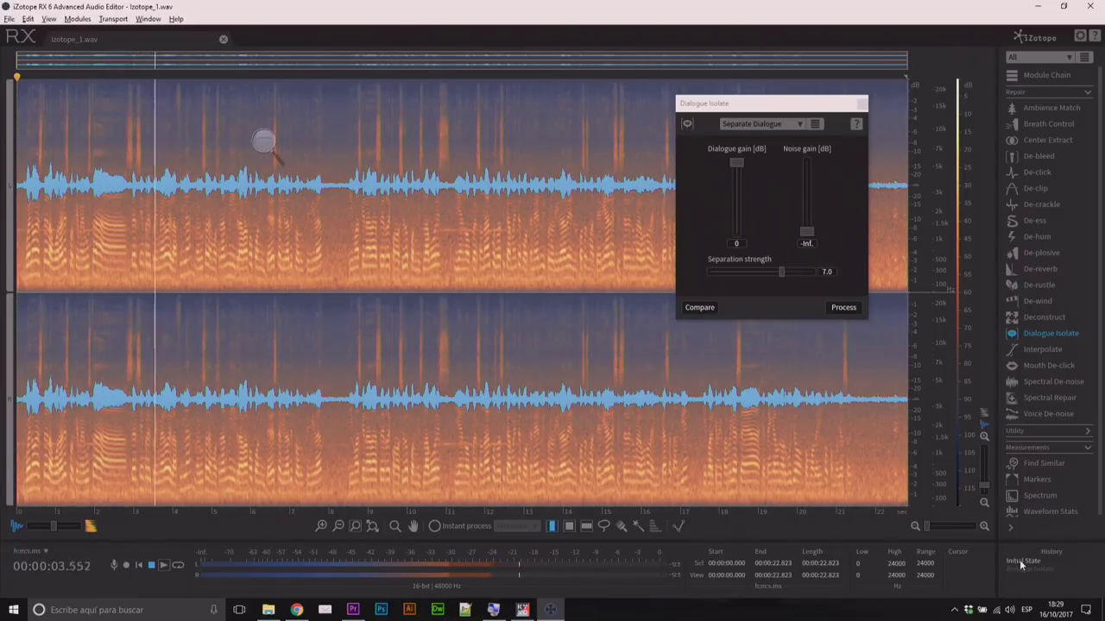
key("space")
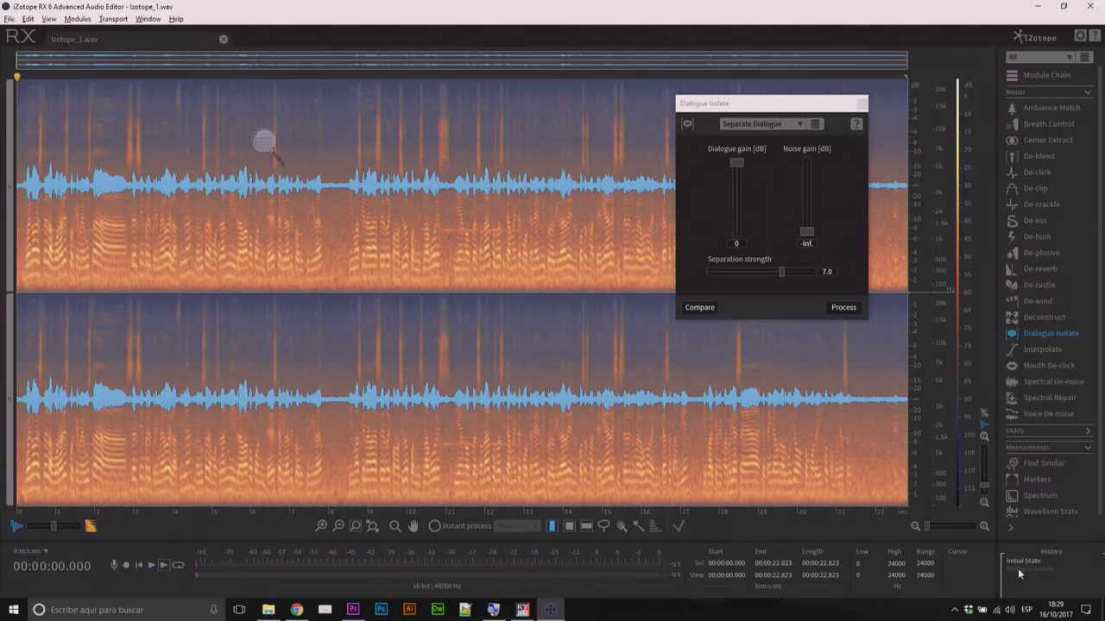
left_click(1019, 569)
key("space")
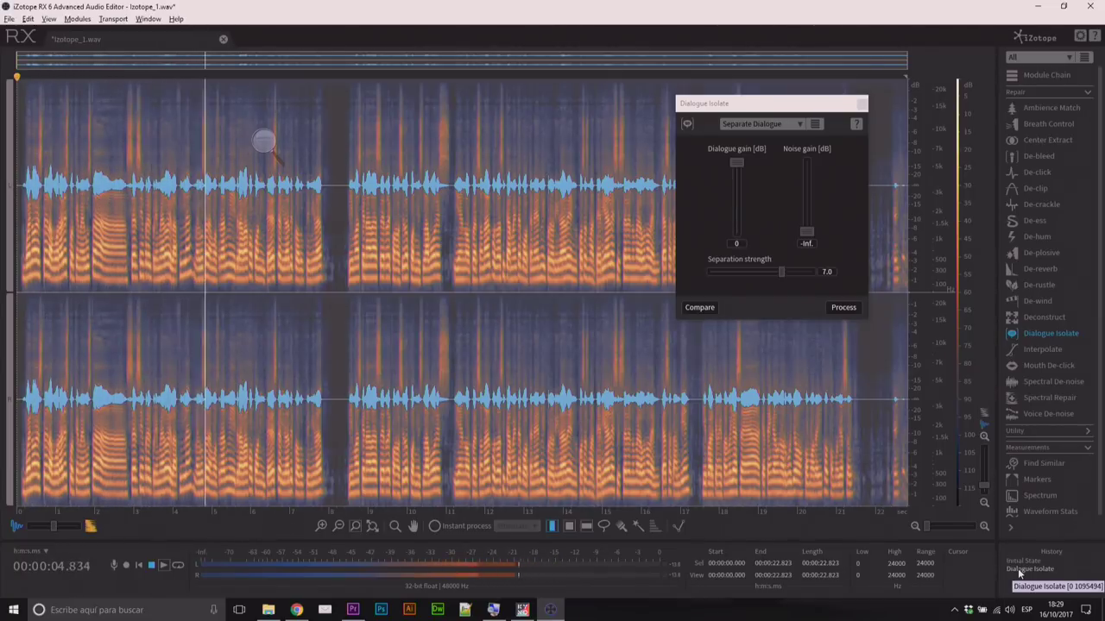
key("space")
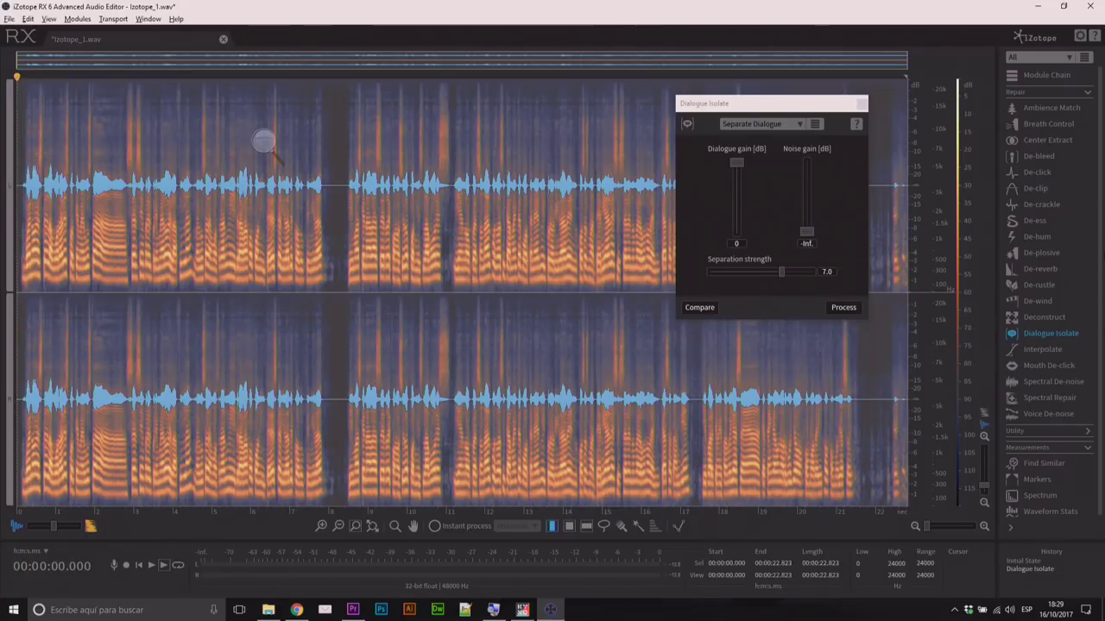
Step: Process the recording with the EQ module using the General Enhance preset in Analog mode
left_click(1088, 430)
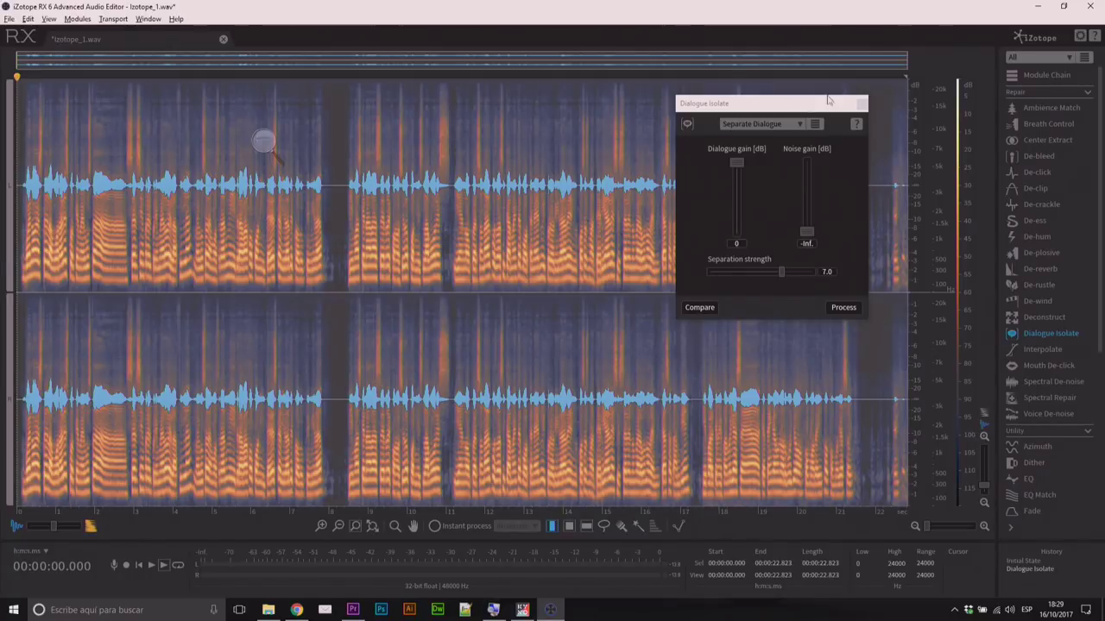
left_click(861, 103)
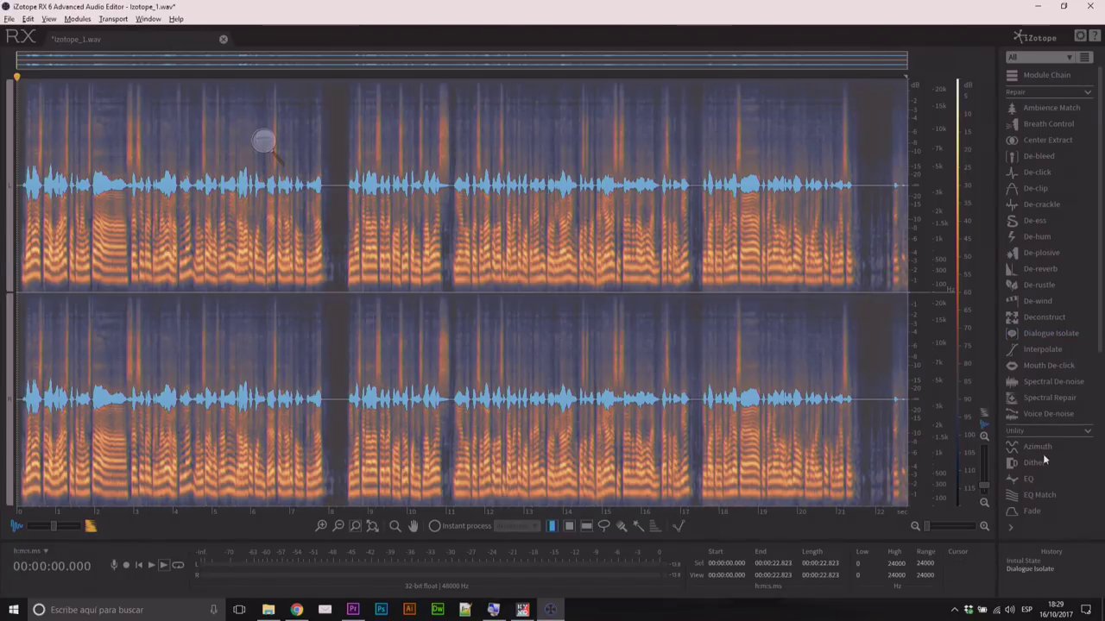
left_click(1027, 478)
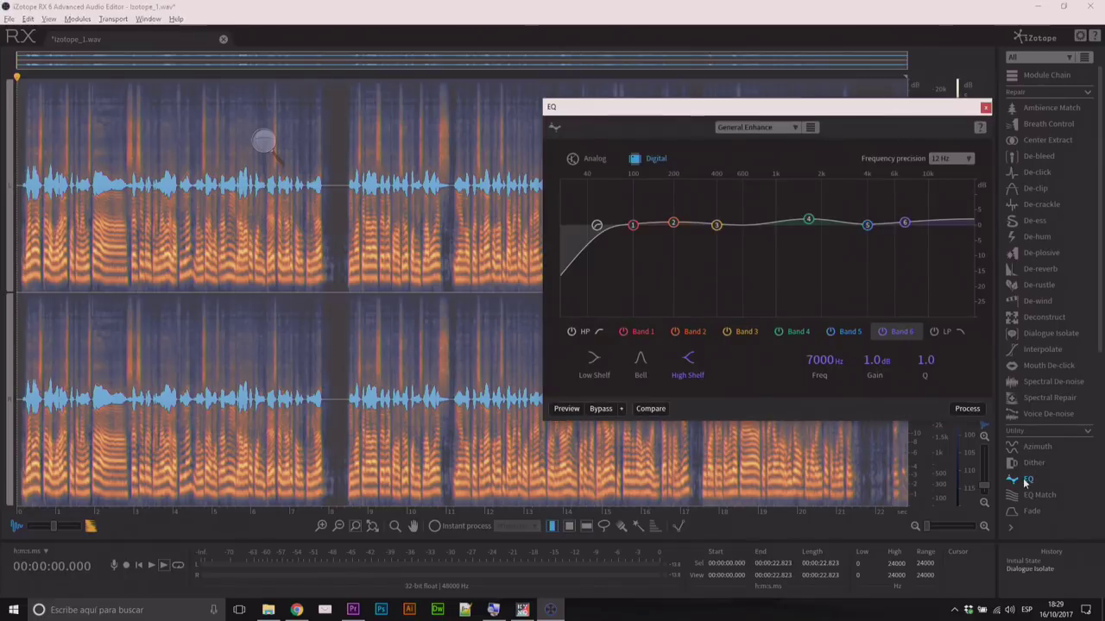
left_click(795, 127)
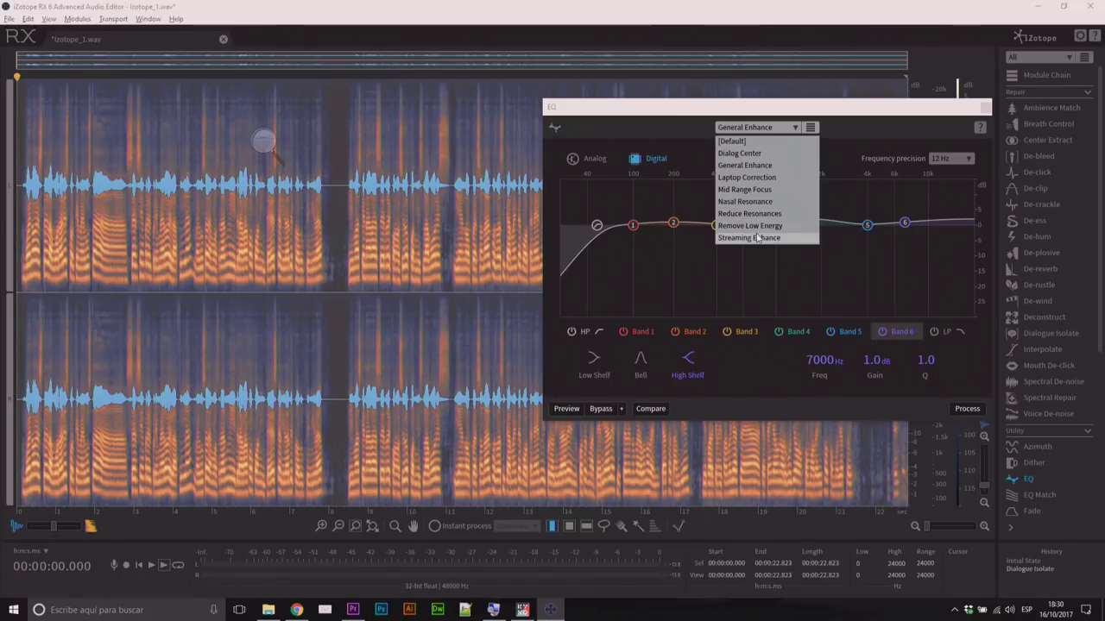
left_click(849, 128)
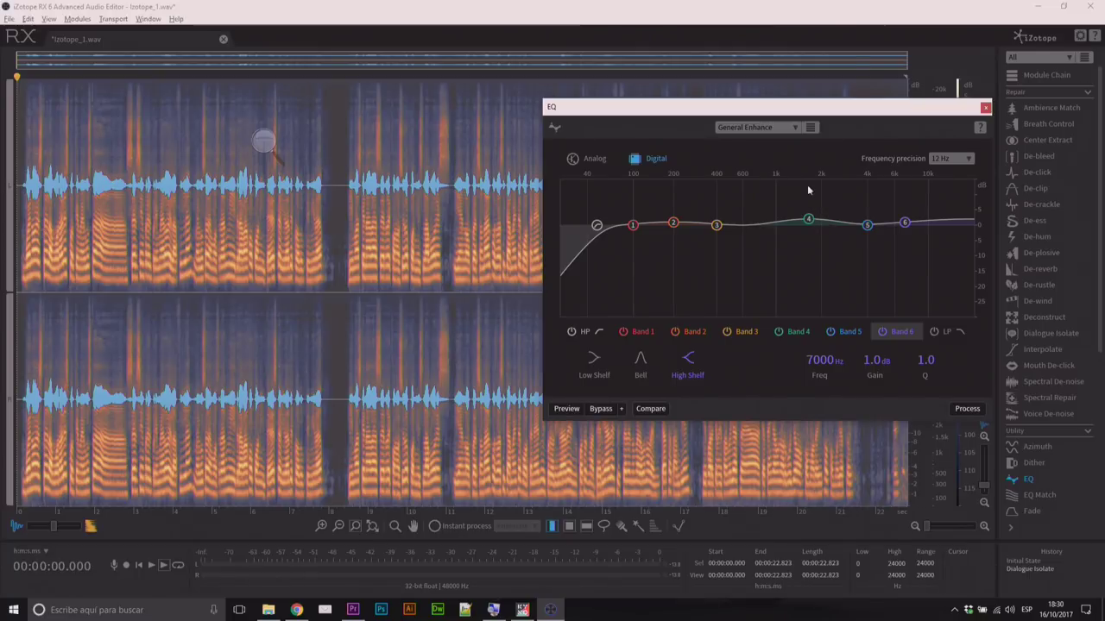
left_click(592, 159)
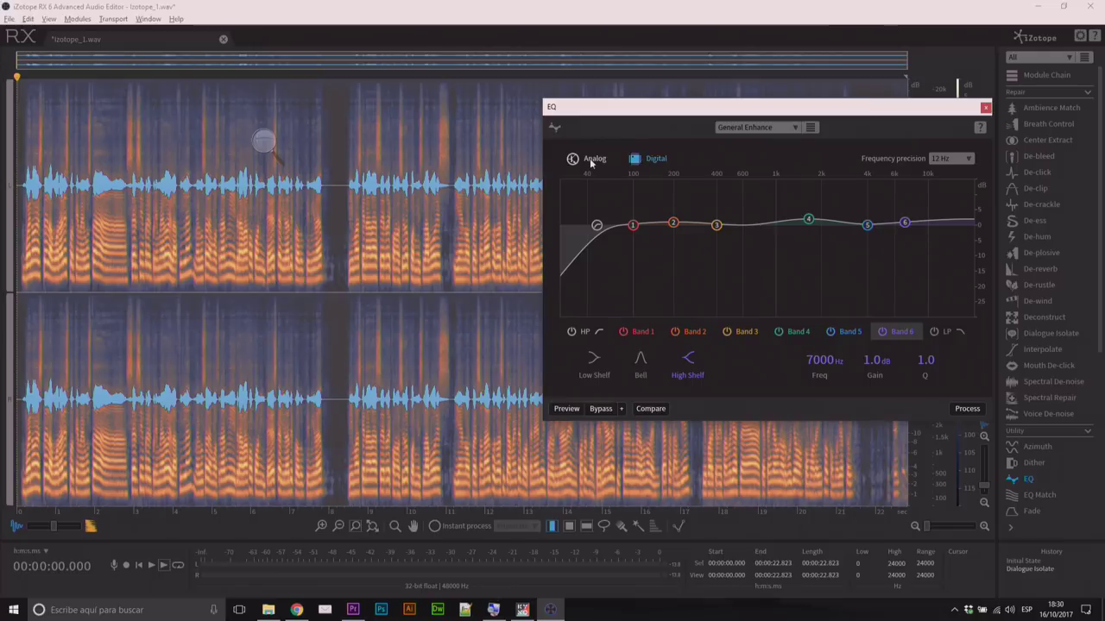
left_click(792, 129)
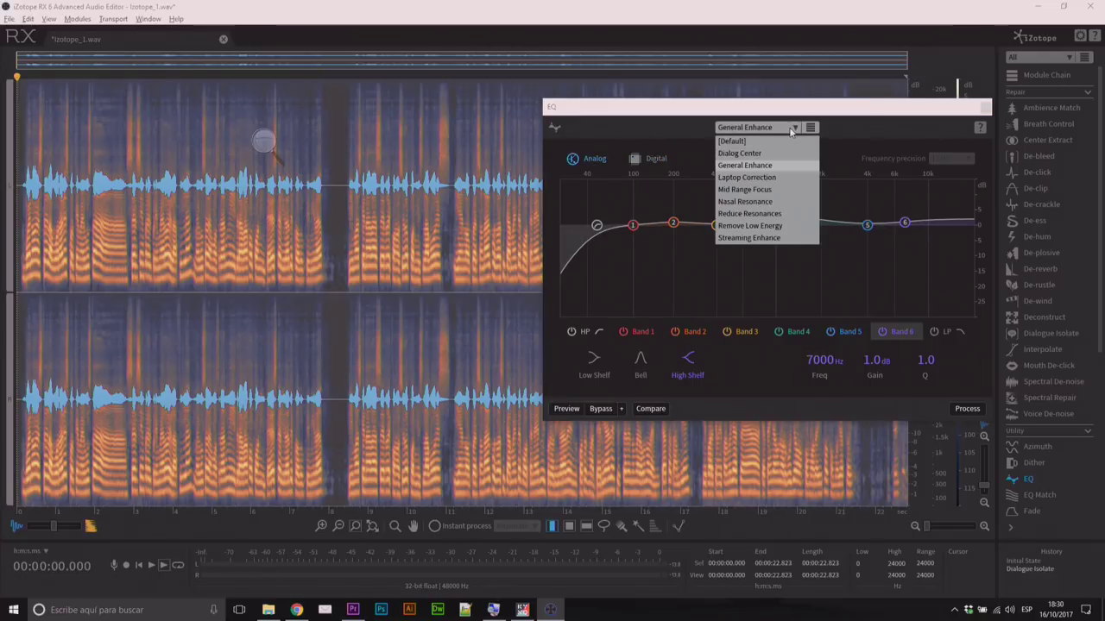
left_click(656, 153)
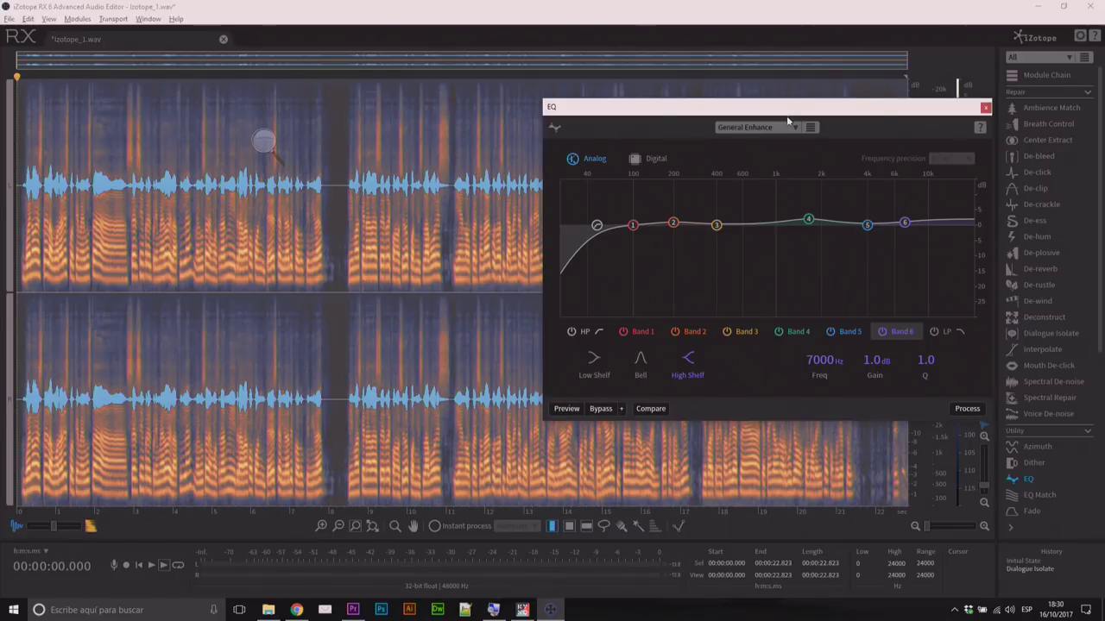
left_click(962, 410)
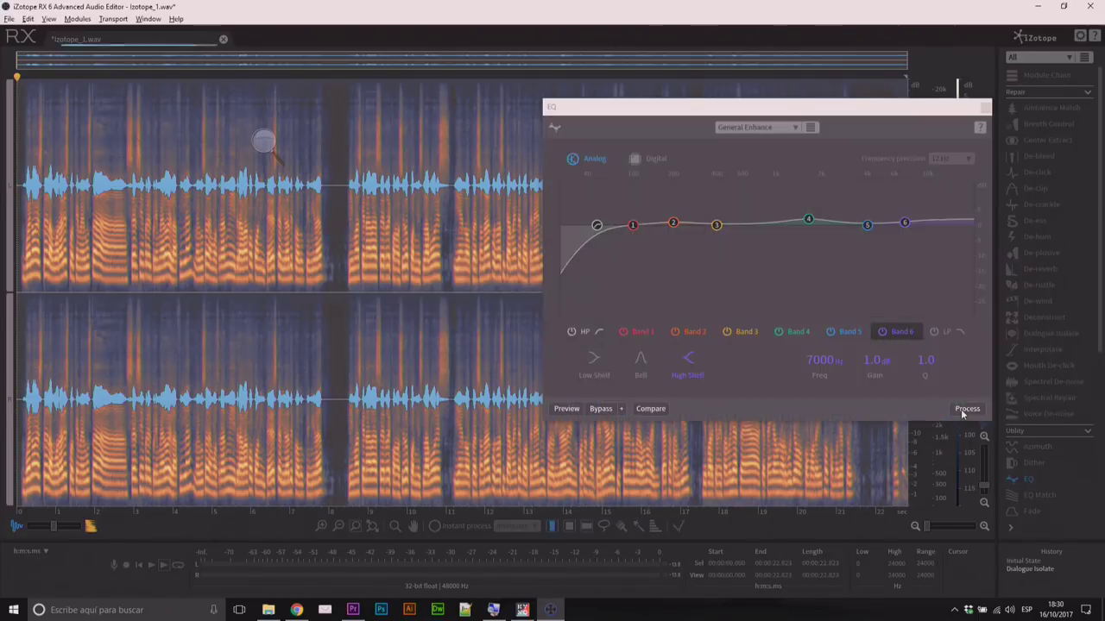
left_click(985, 107)
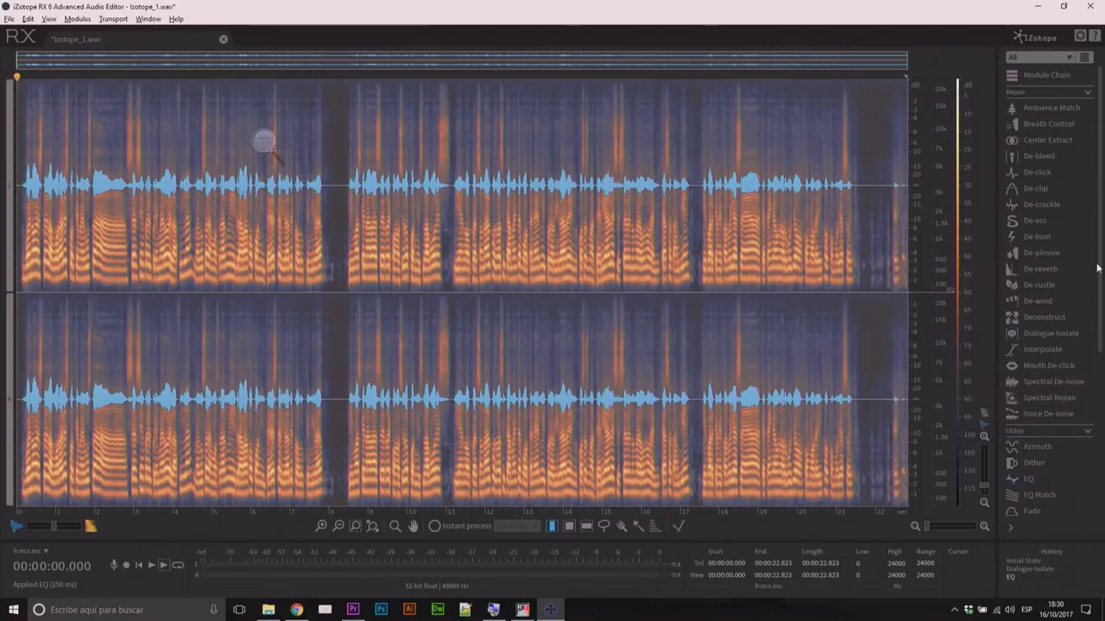
Step: Apply the Leveler with the Consistent Voiceover preset to the recording as clip gain
left_click_drag(1101, 272, 1102, 343)
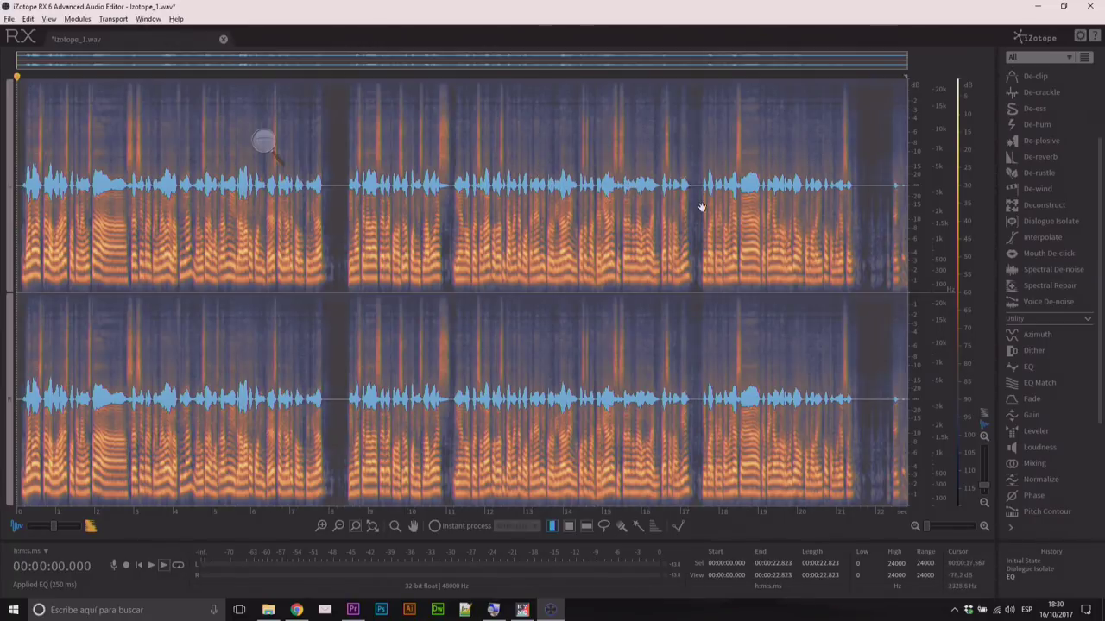
left_click(1036, 431)
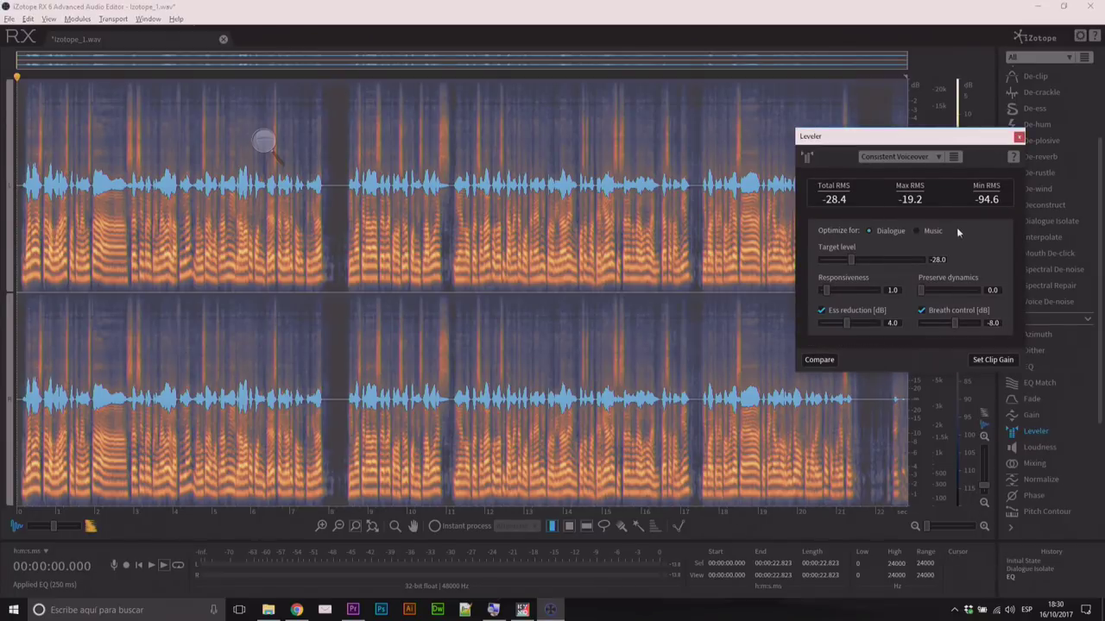
left_click(941, 157)
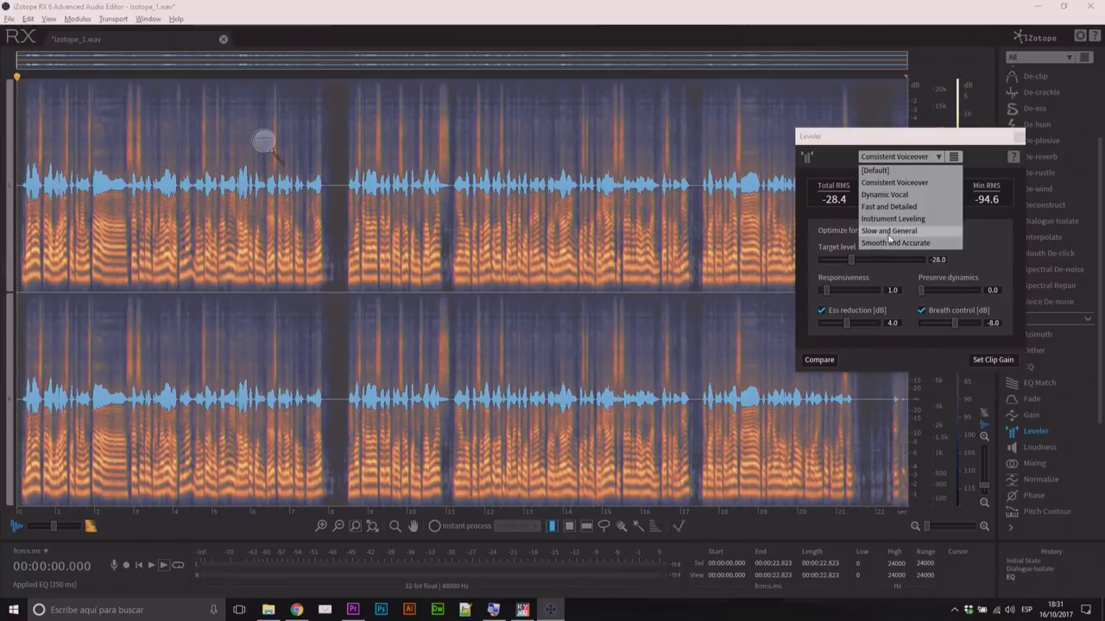
left_click(897, 183)
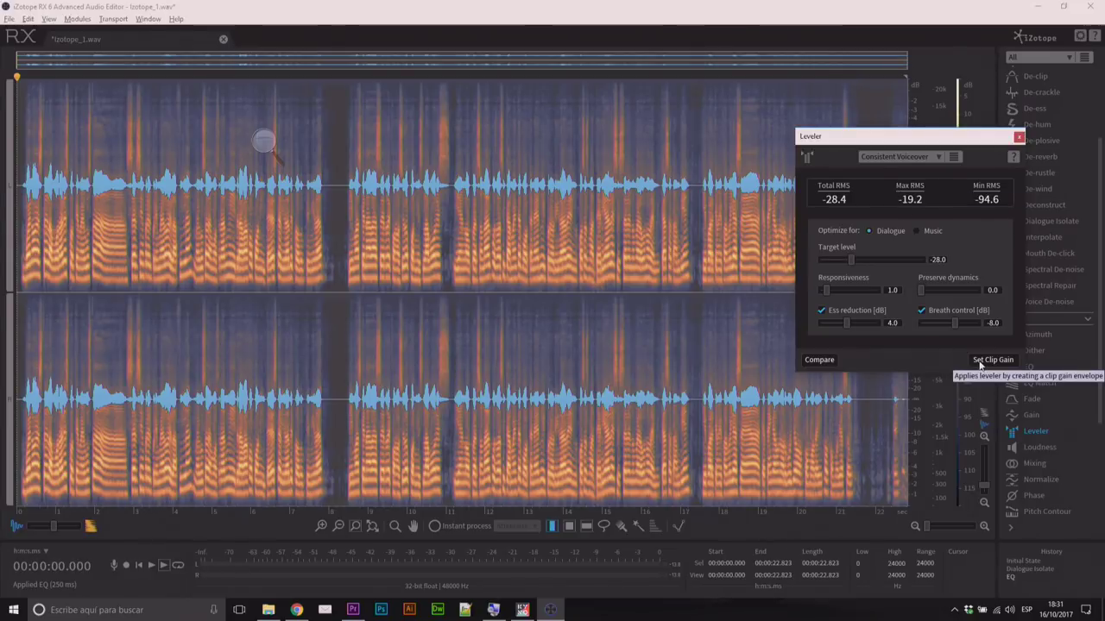
left_click(993, 360)
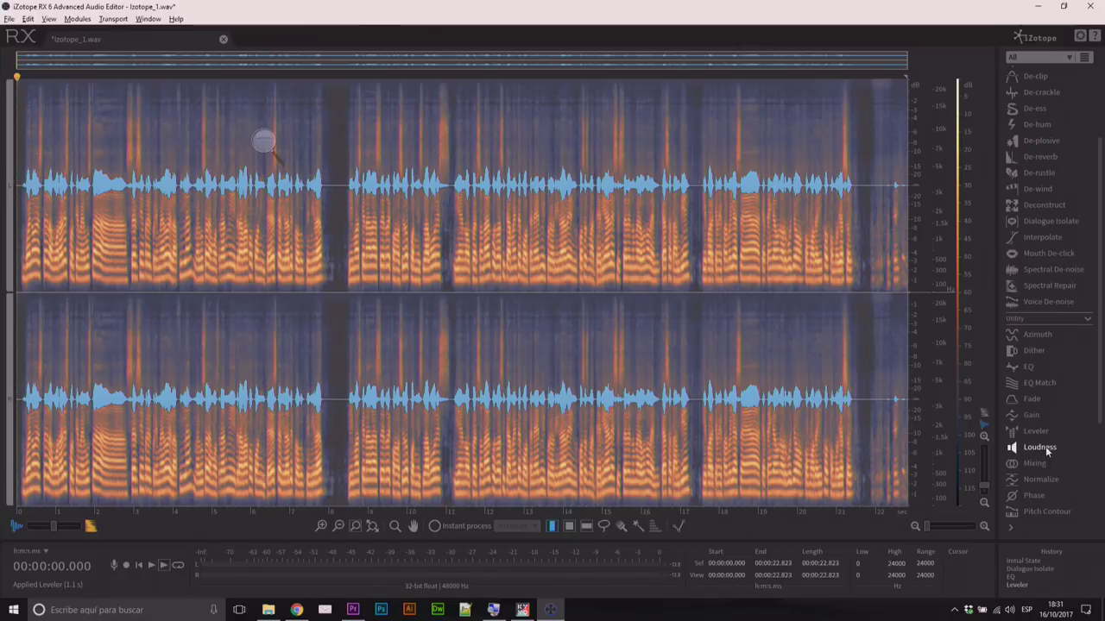
Step: Process the recording with the Loudness module using the ATSC A/85 standard, and play back the result
left_click(1045, 448)
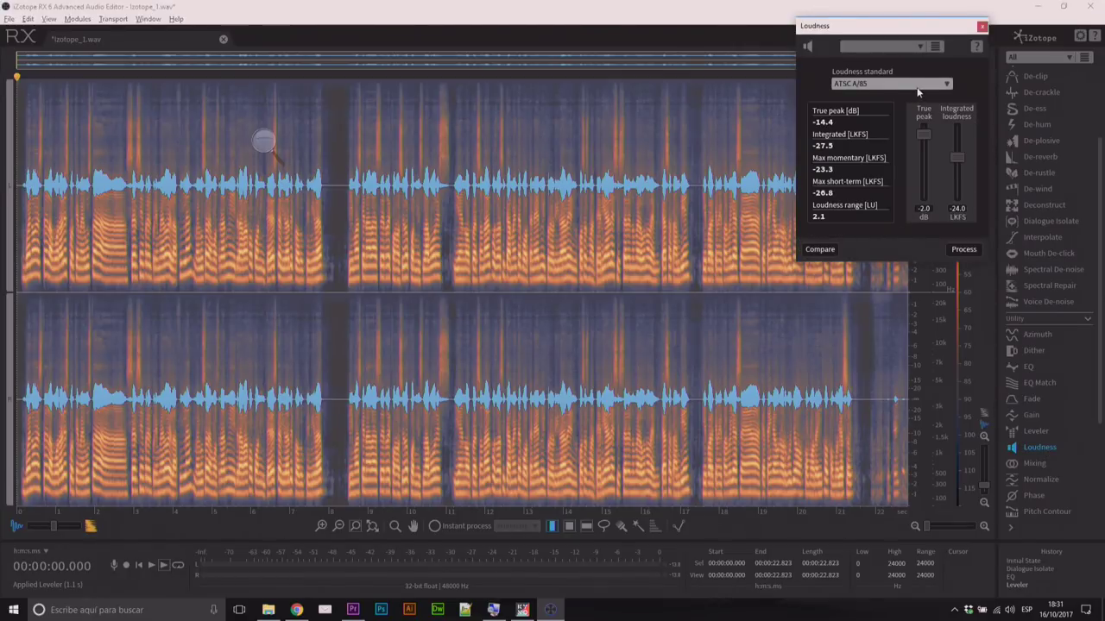
left_click(946, 84)
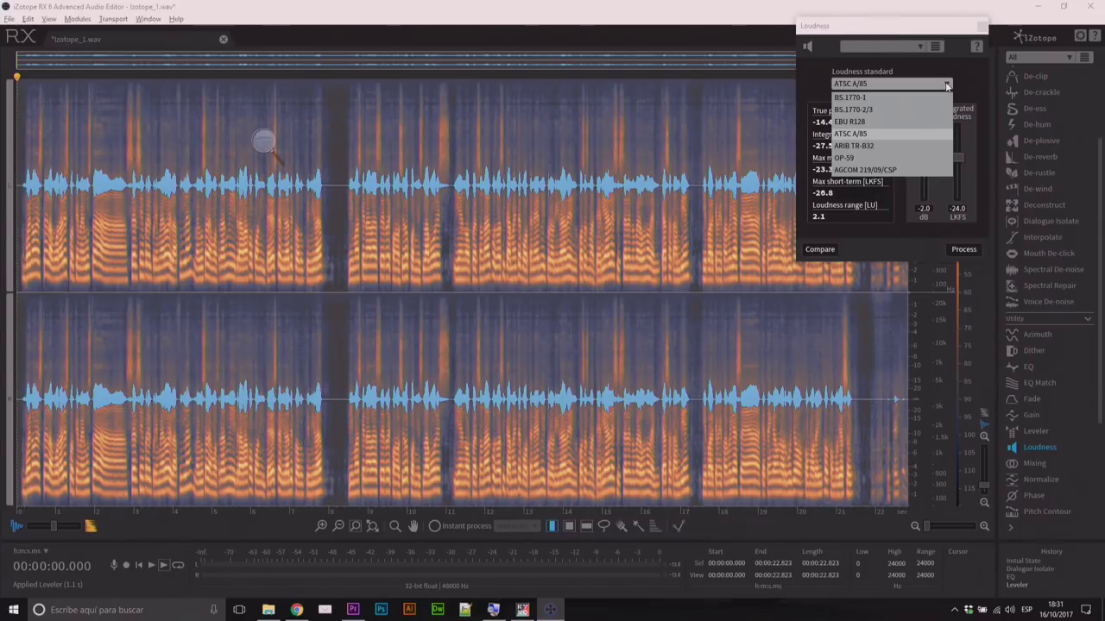
left_click(863, 133)
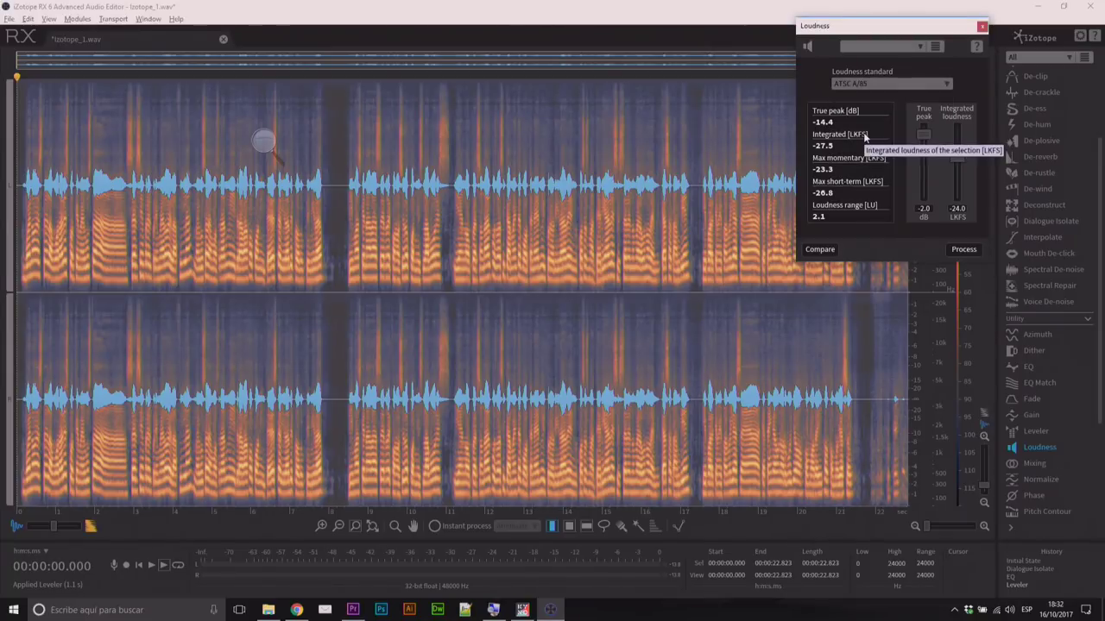
left_click(962, 249)
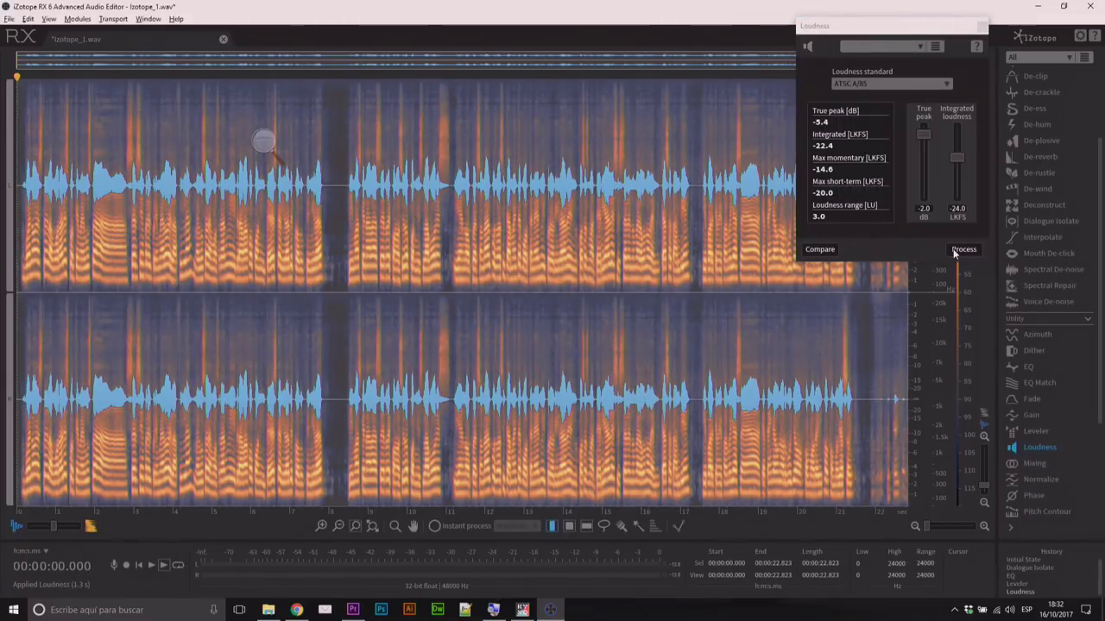
left_click(980, 27)
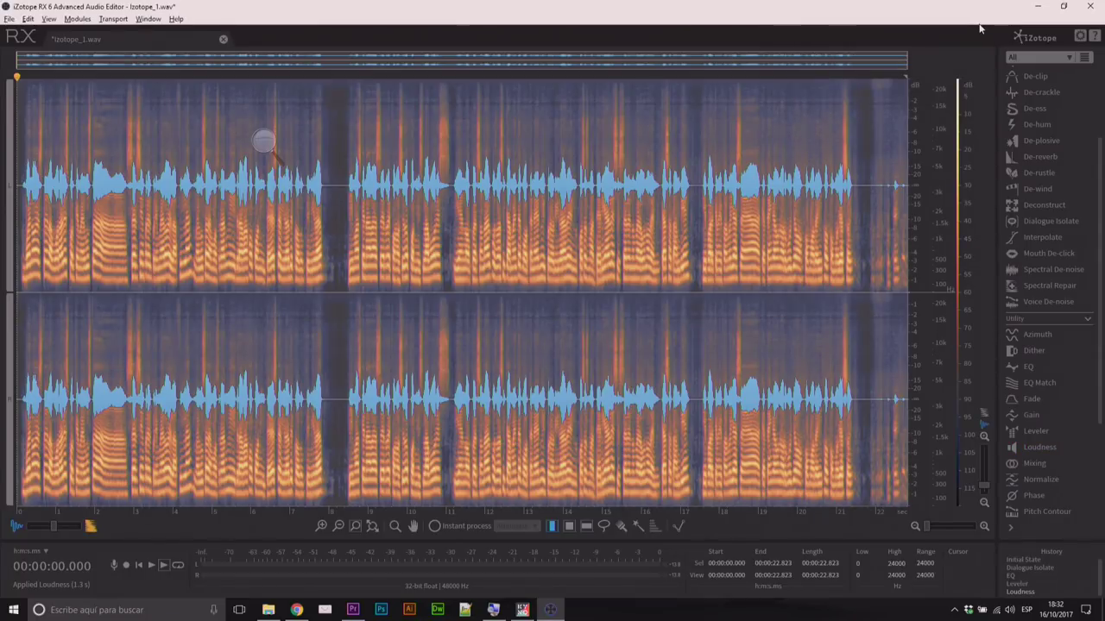
key("space")
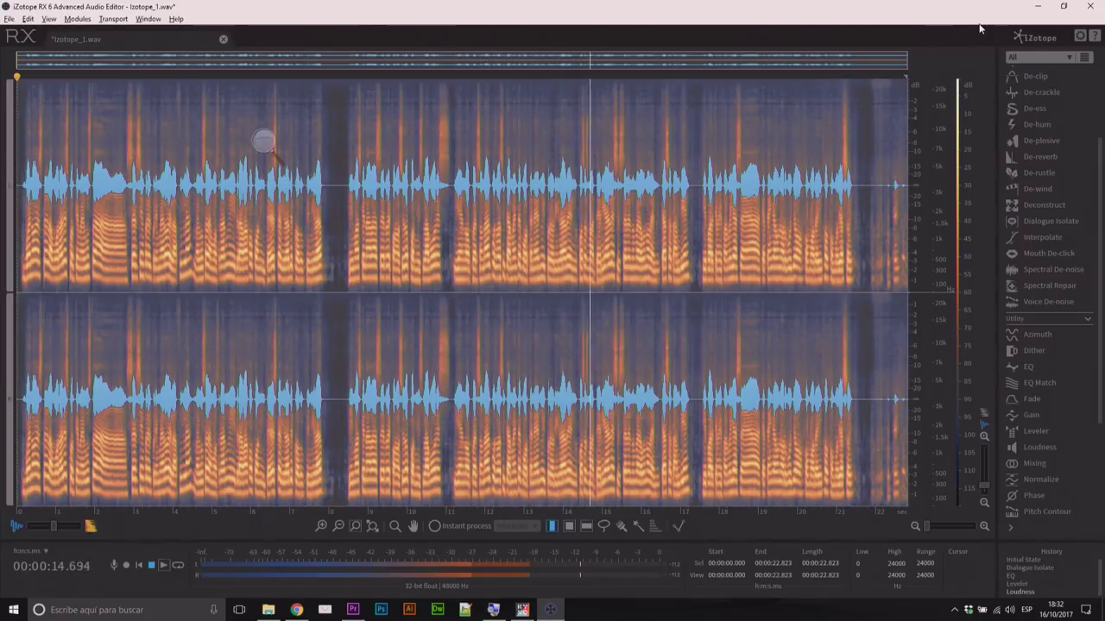
key("space")
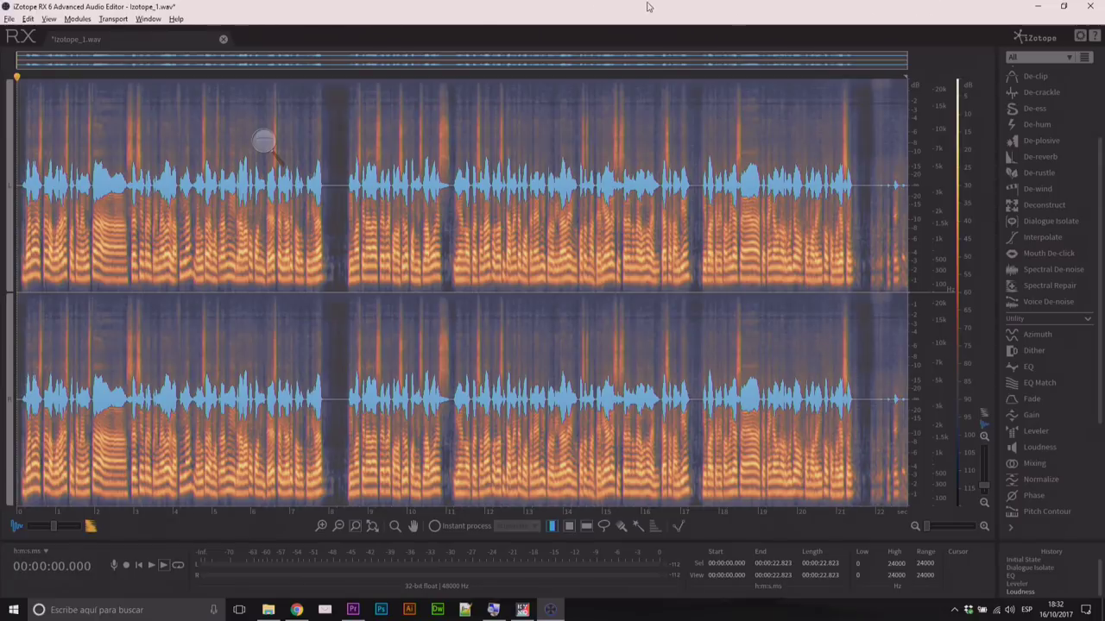
Step: Export the processed audio as a 16-bit Broadcast WAV in the Izotope folder, with a file name beginning Izotope_1_Correg
left_click(10, 19)
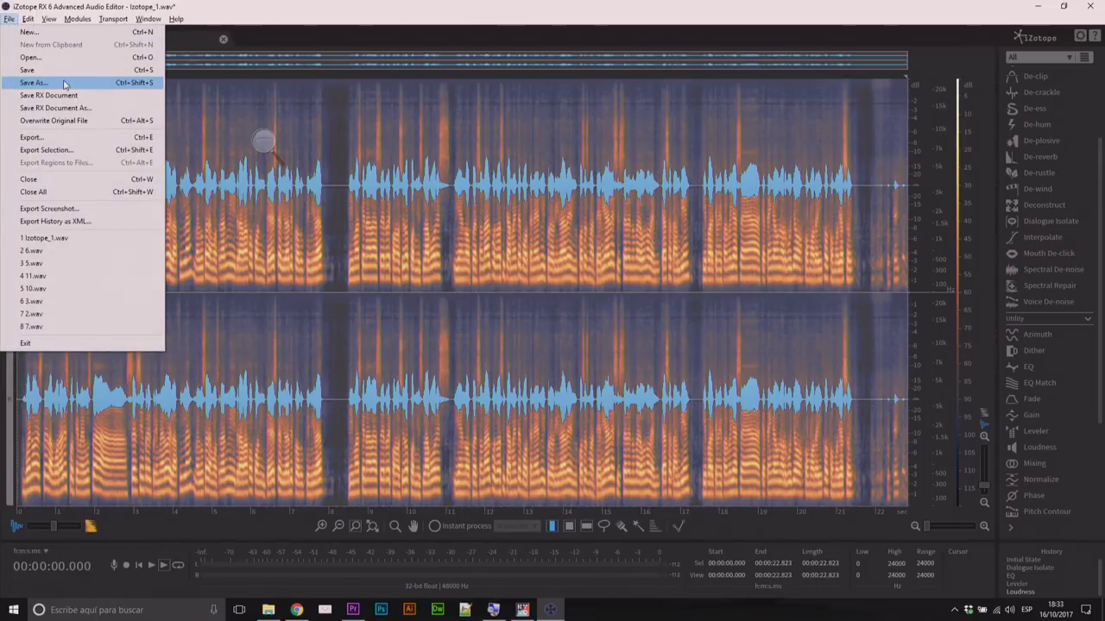
left_click(71, 138)
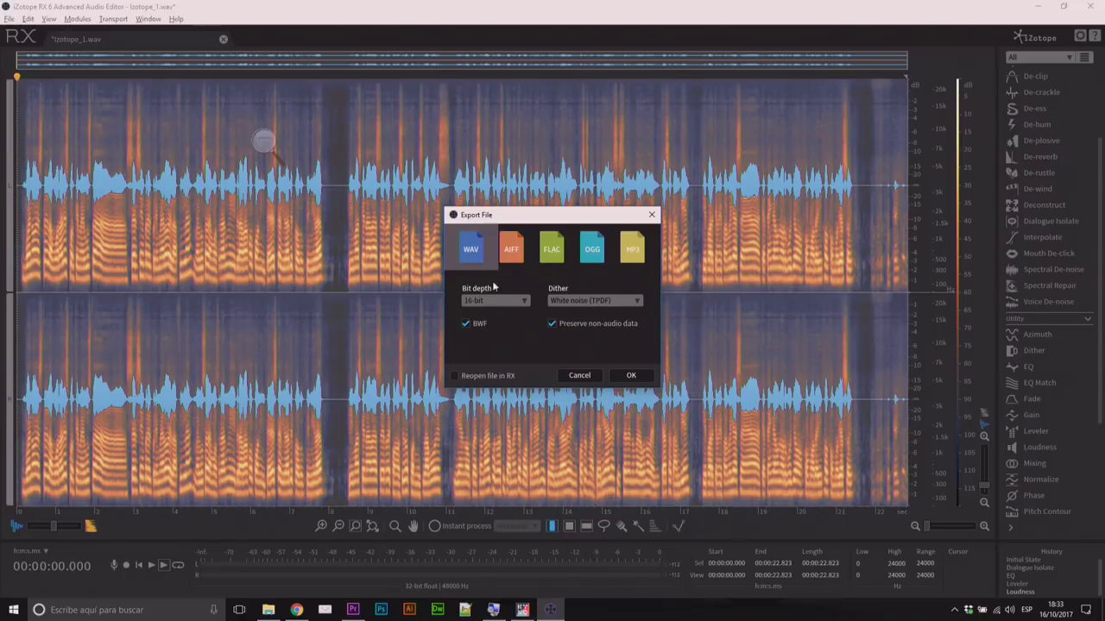
left_click(630, 377)
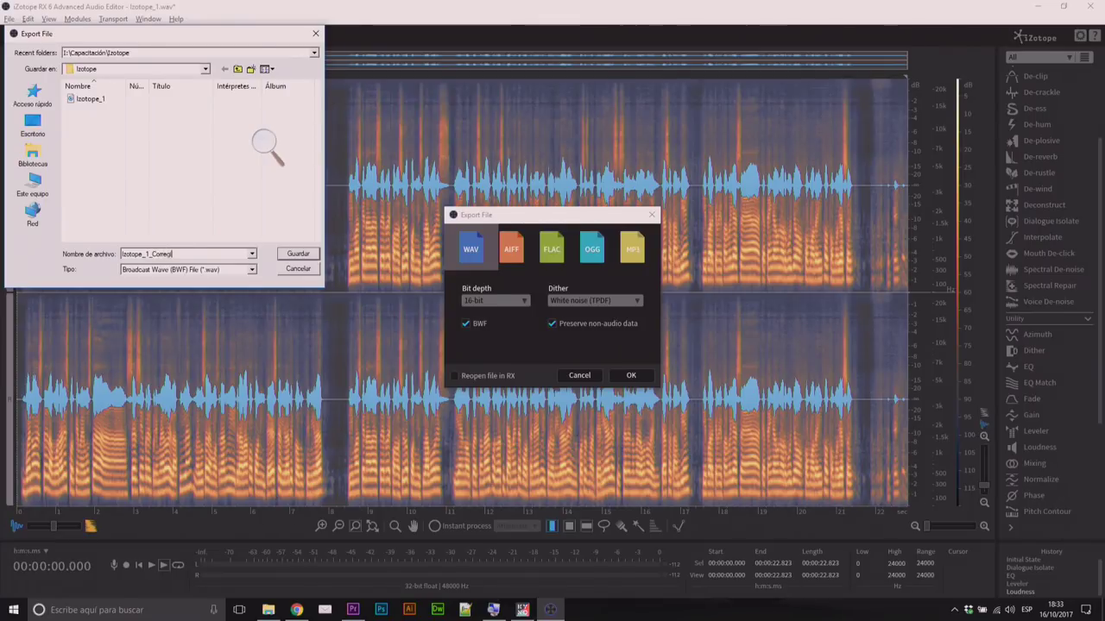
left_click(297, 254)
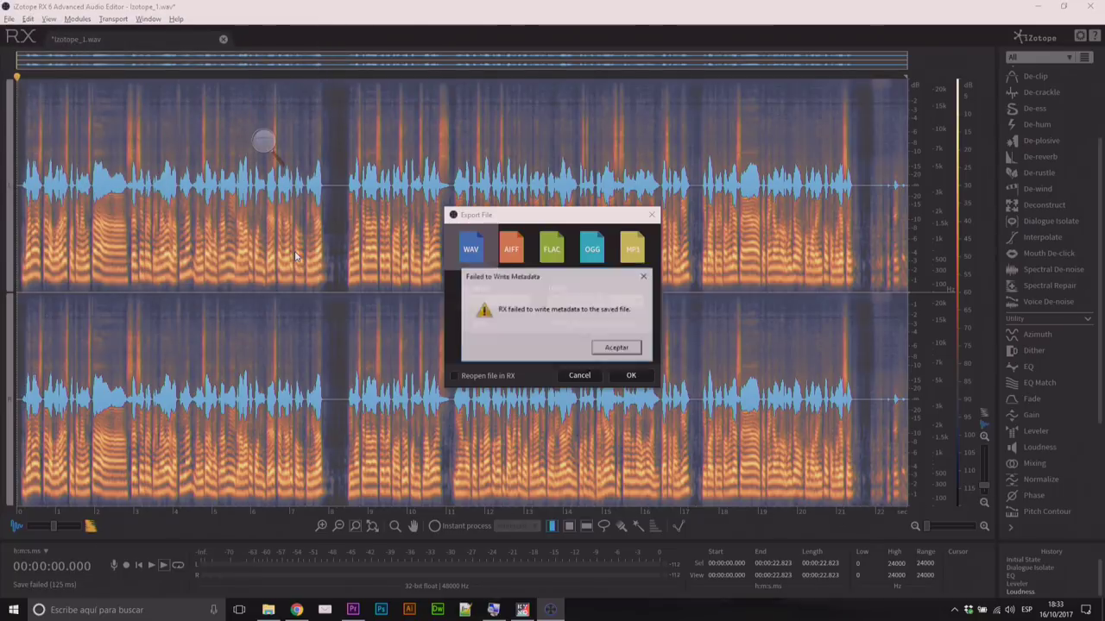
left_click(615, 349)
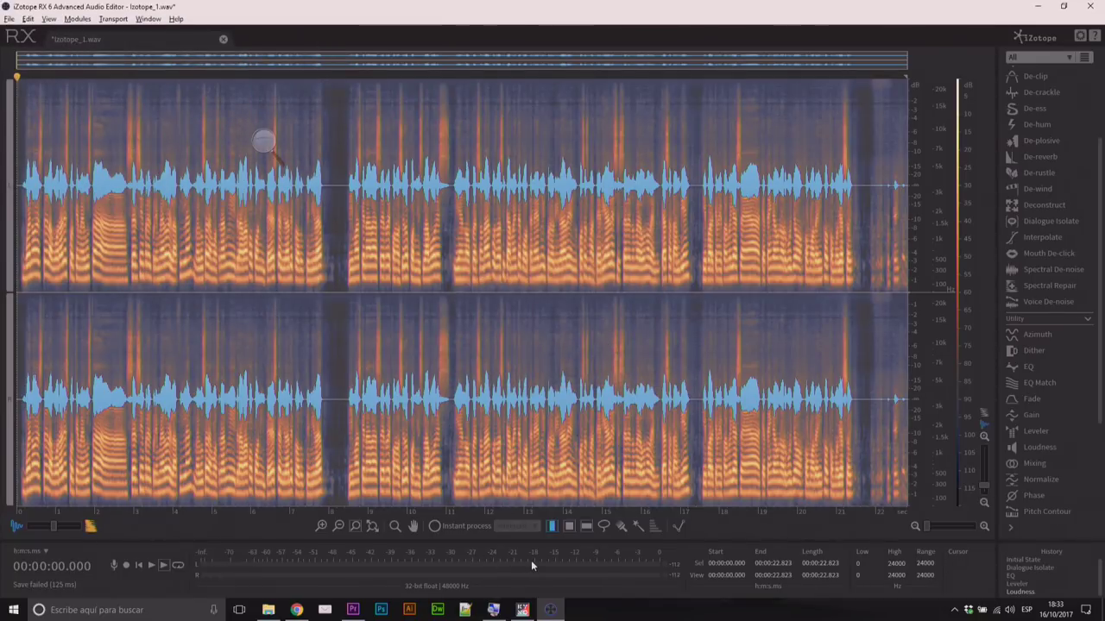
Step: Switch to Premiere Pro and import the corrected audio file from the Izotope folder into the project
left_click(352, 609)
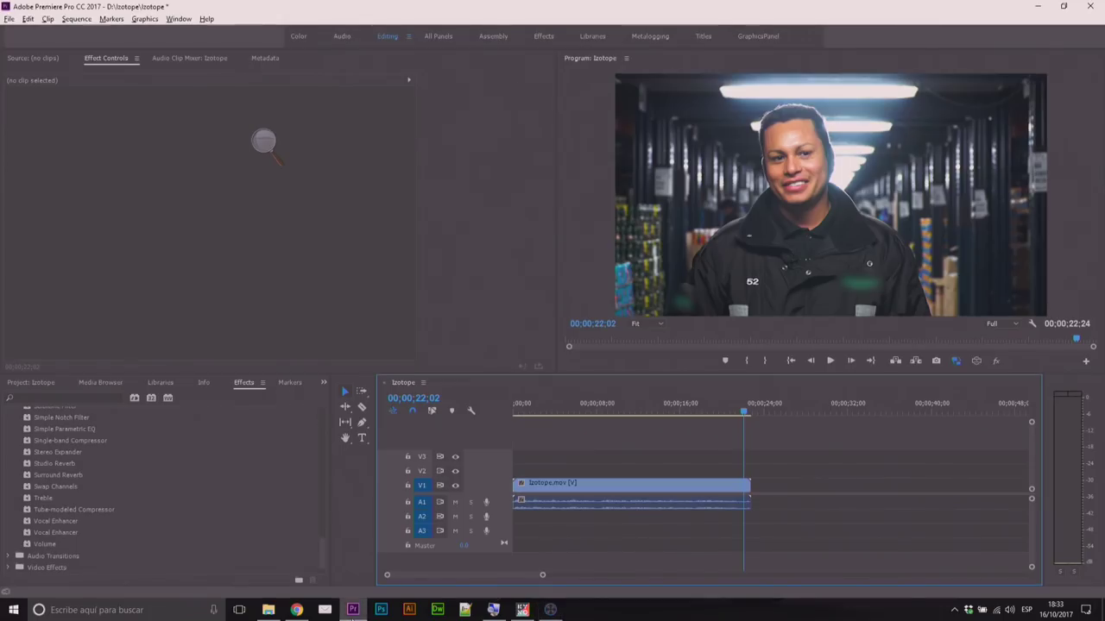
left_click(100, 382)
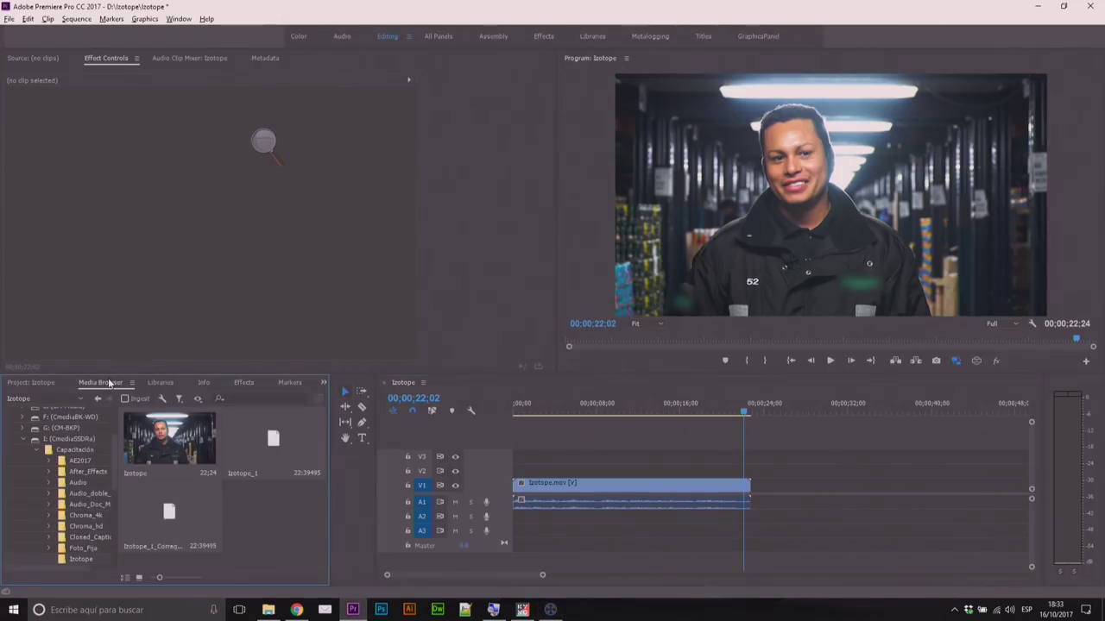
left_click(169, 514)
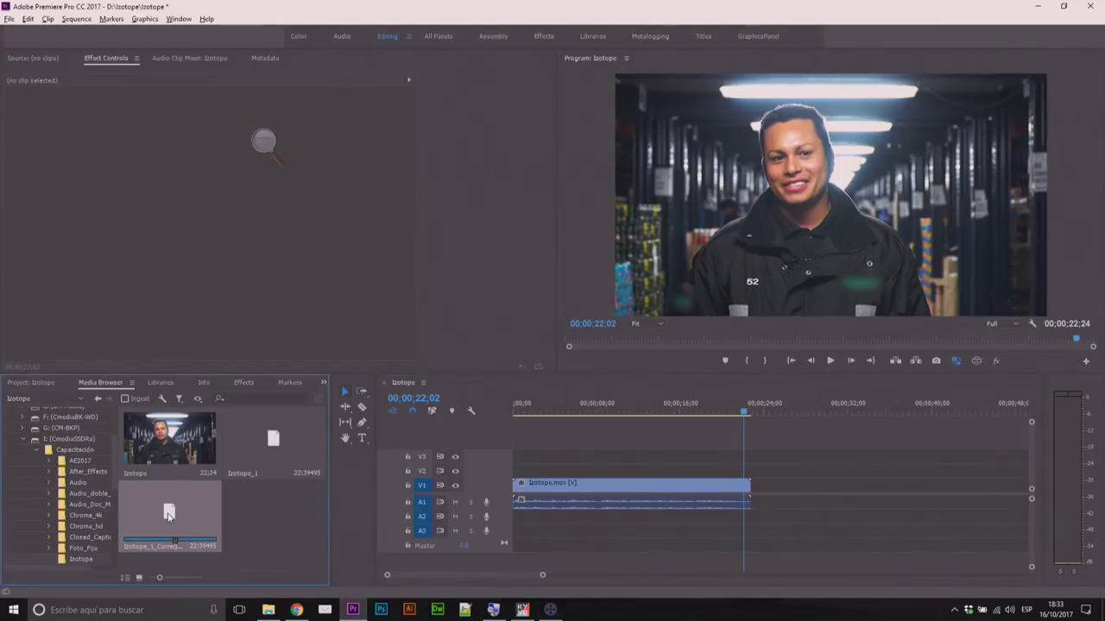
right_click(169, 514)
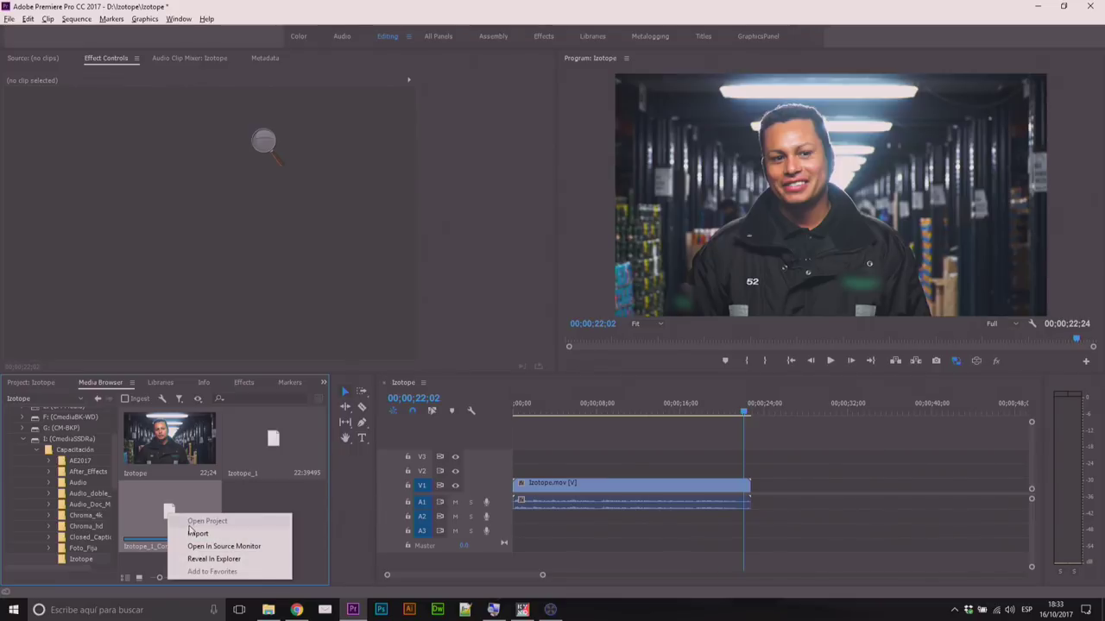
left_click(195, 534)
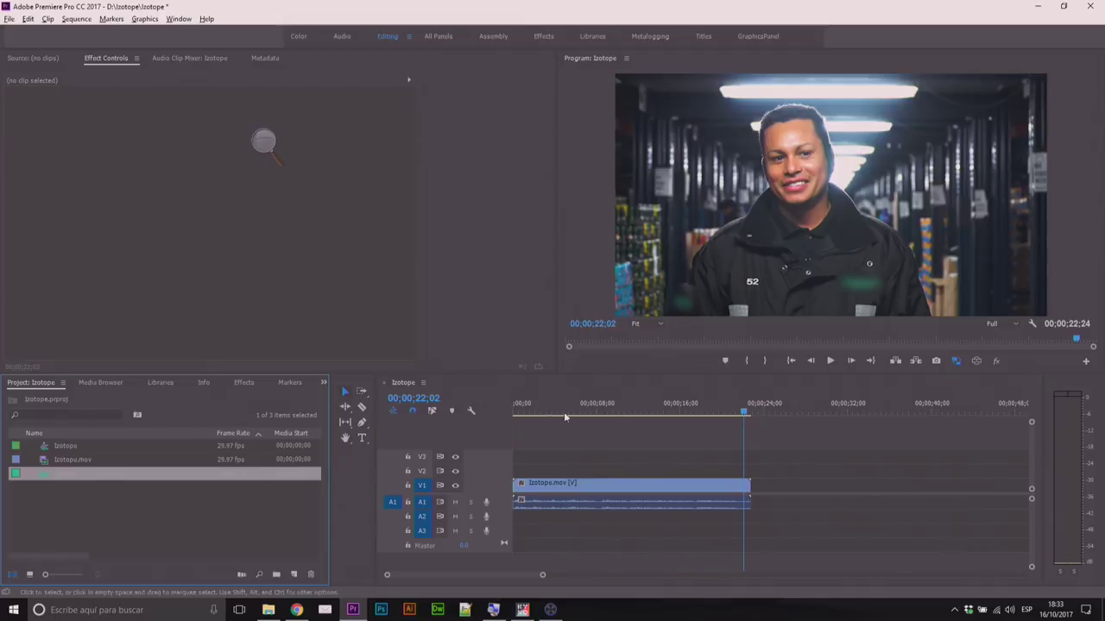
Step: Compare selecting the Izotope.mov video and audio separately with selecting them together through Linked Selection, leaving Linked Selection off
left_click(613, 506)
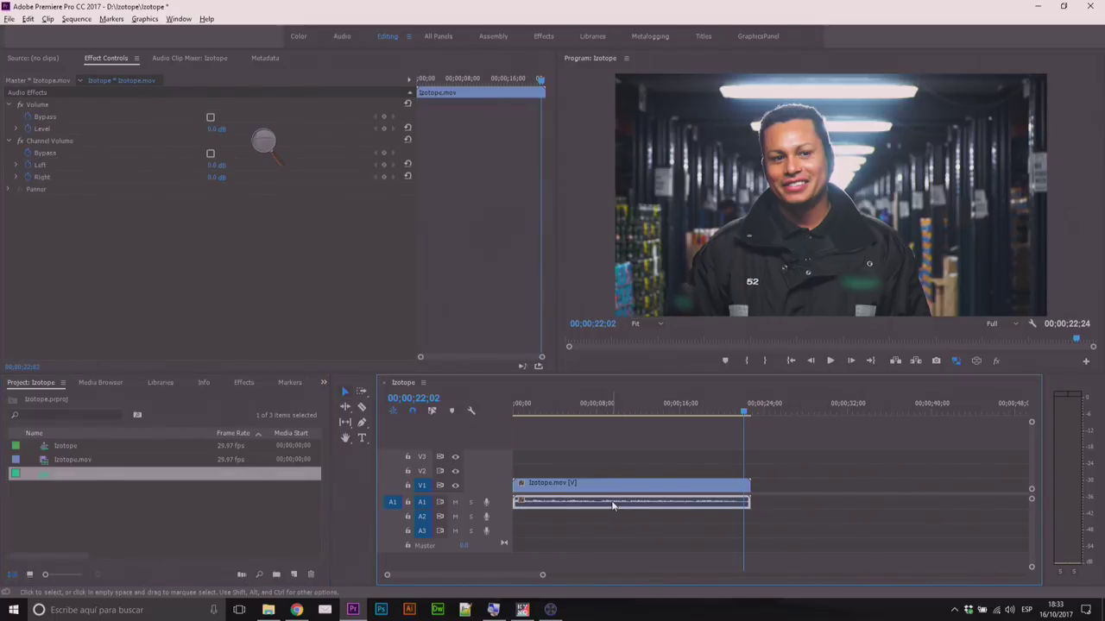
left_click(578, 486)
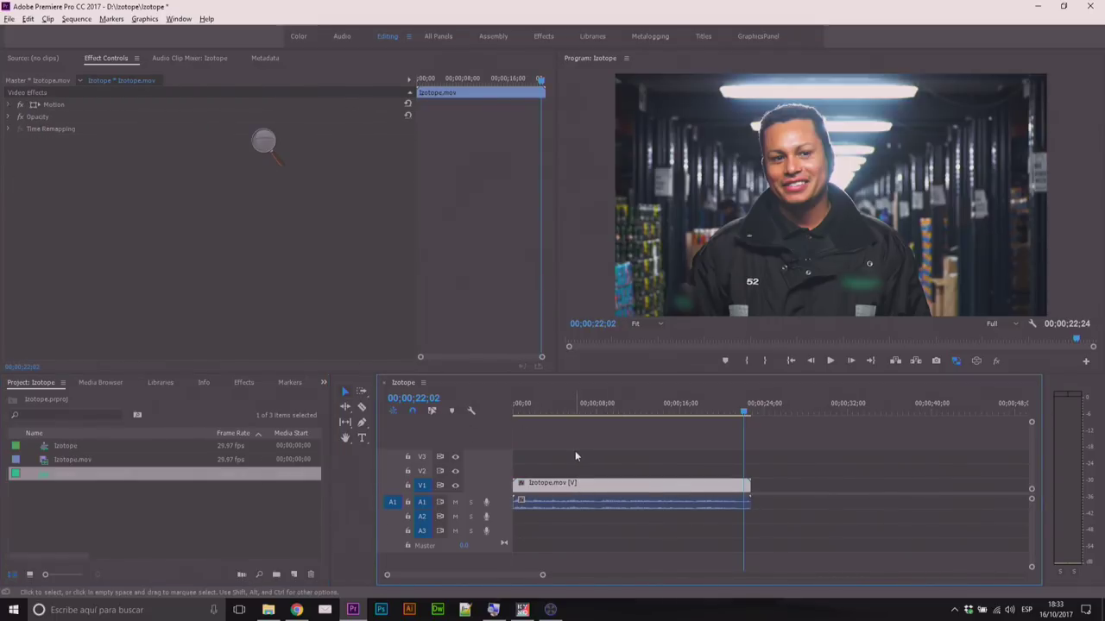
left_click(577, 457)
left_click(584, 501)
left_click(586, 486)
left_click(562, 452)
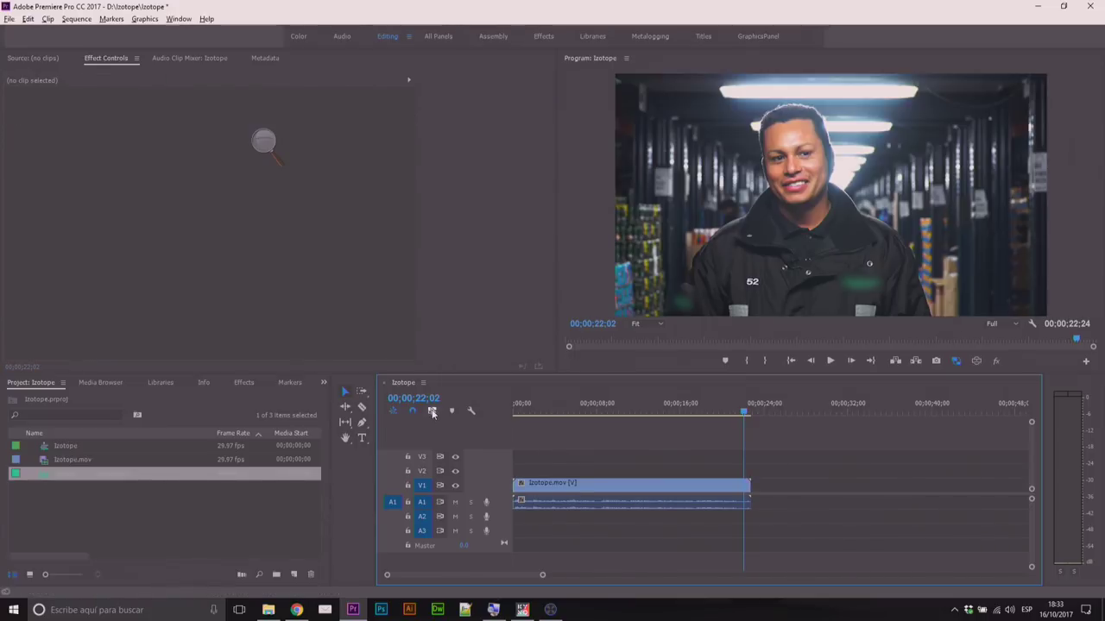
left_click(615, 494)
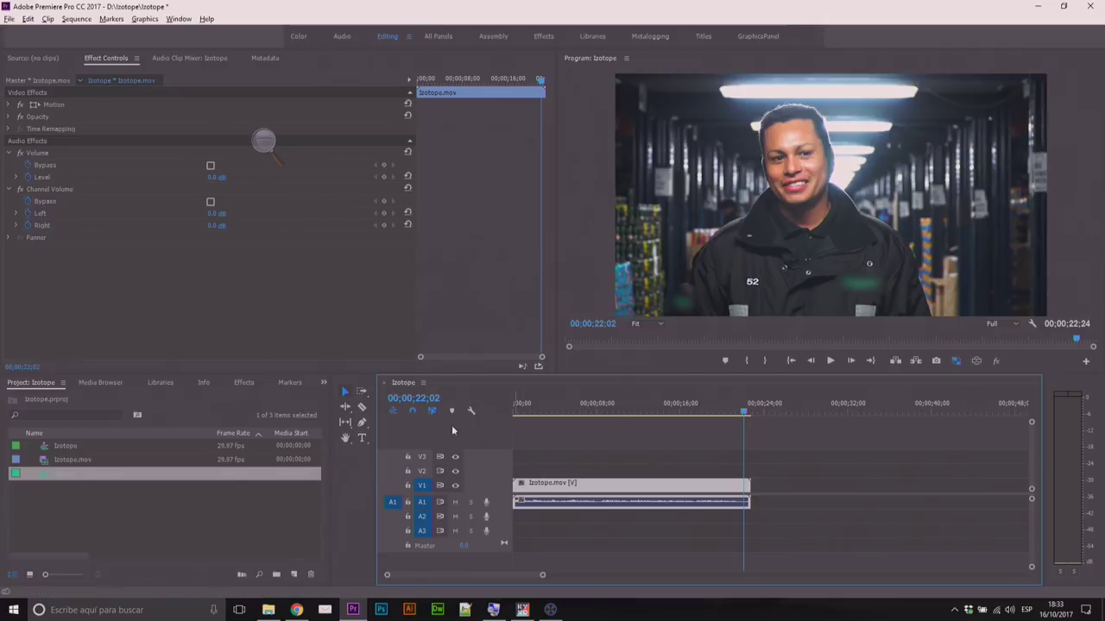
left_click(612, 452)
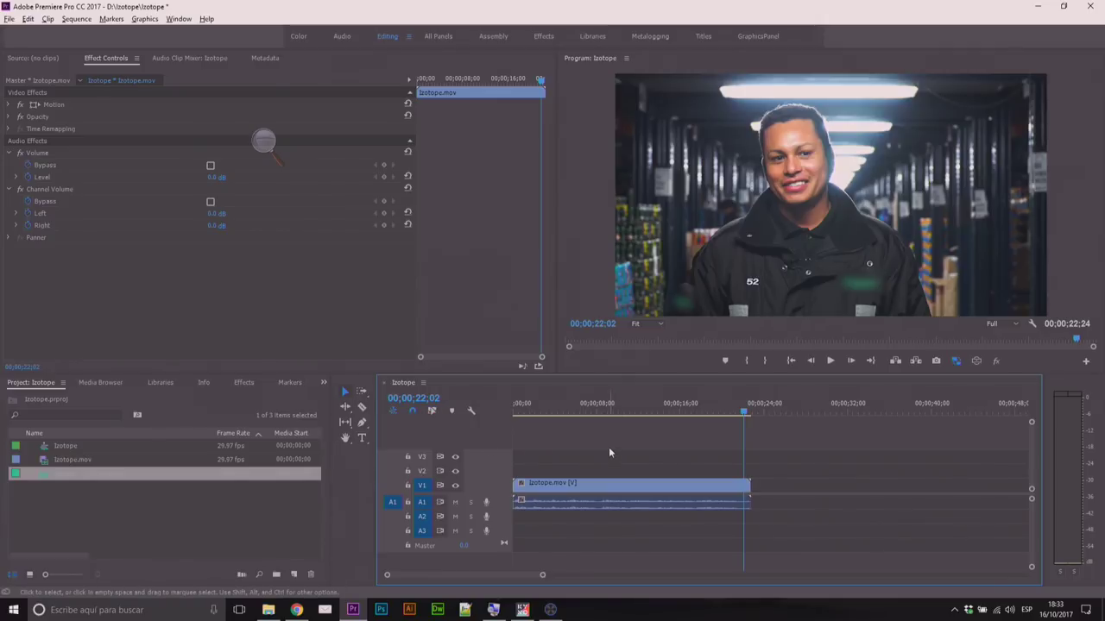
Step: Replace the original Izotope.mov audio on track A1 with the corrected audio file, aligned to the sequence start
left_click(582, 509)
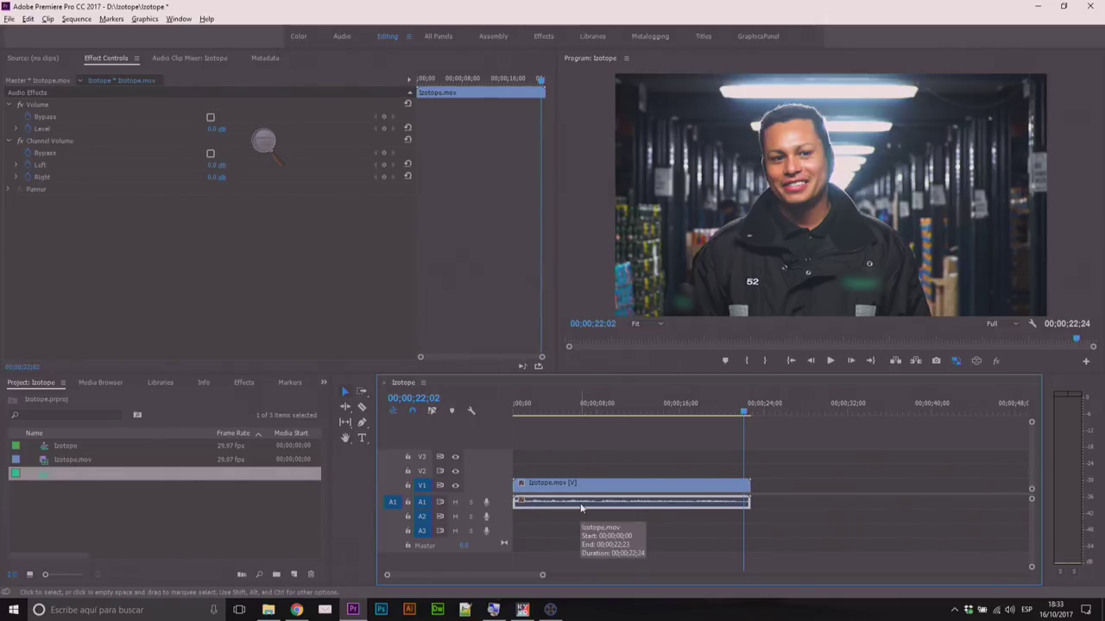
key("Delete")
mouse_move(62, 477)
left_mouse_down()
mouse_move(328, 543)
mouse_move(568, 515)
mouse_move(513, 485)
mouse_move(517, 502)
left_mouse_up()
Step: Play the sequence from the start to check the video with its corrected audio
left_click(518, 412)
key("space")
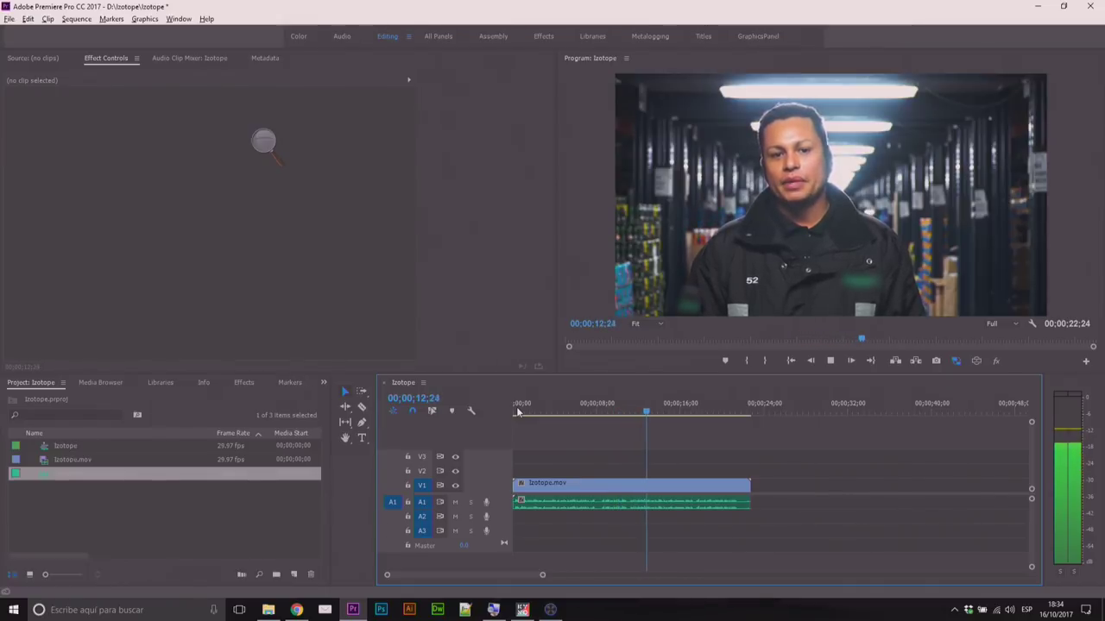
key("space")
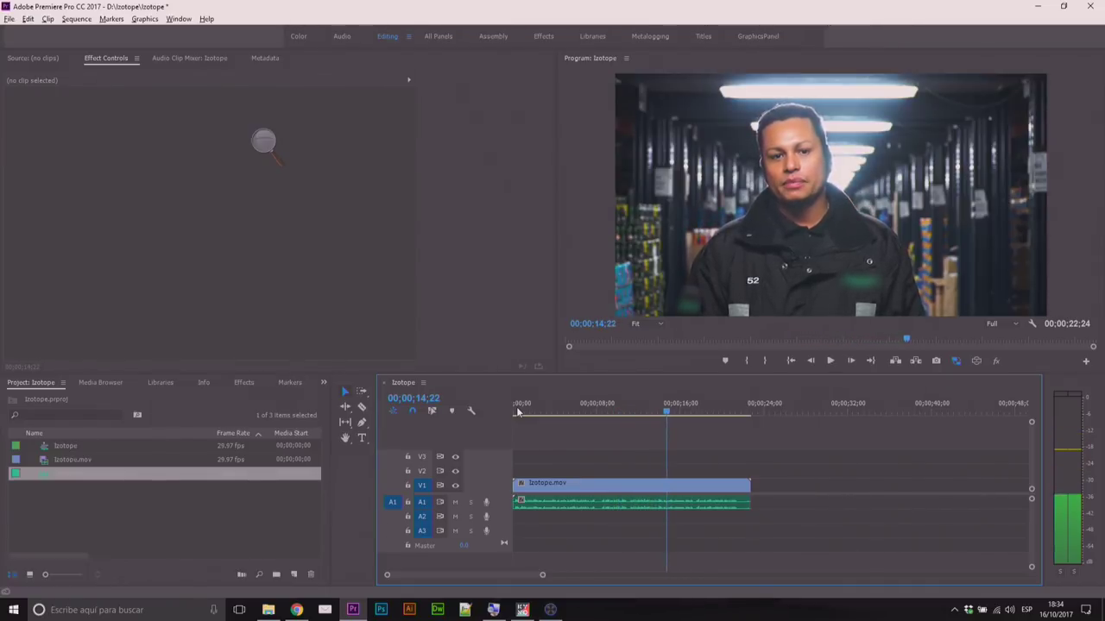